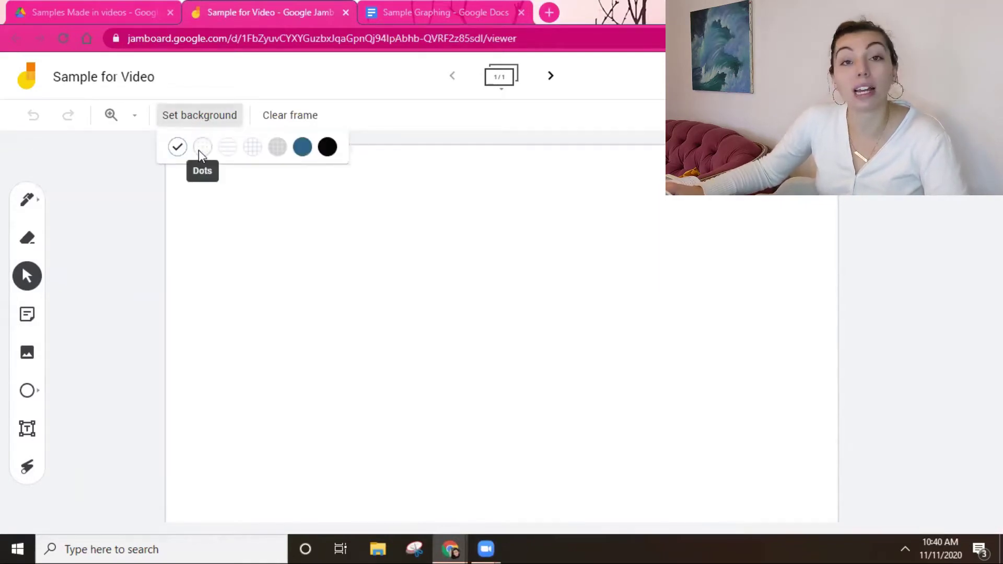
# Try the dots, lined and graph-grid backgrounds on the blank frame.
pyautogui.click(197, 148)
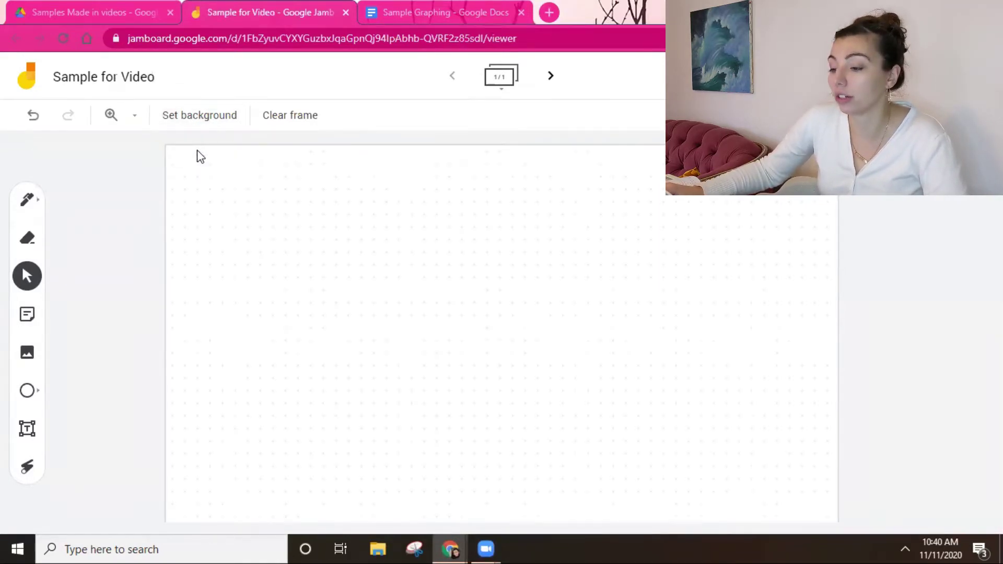
pyautogui.click(211, 128)
pyautogui.click(228, 148)
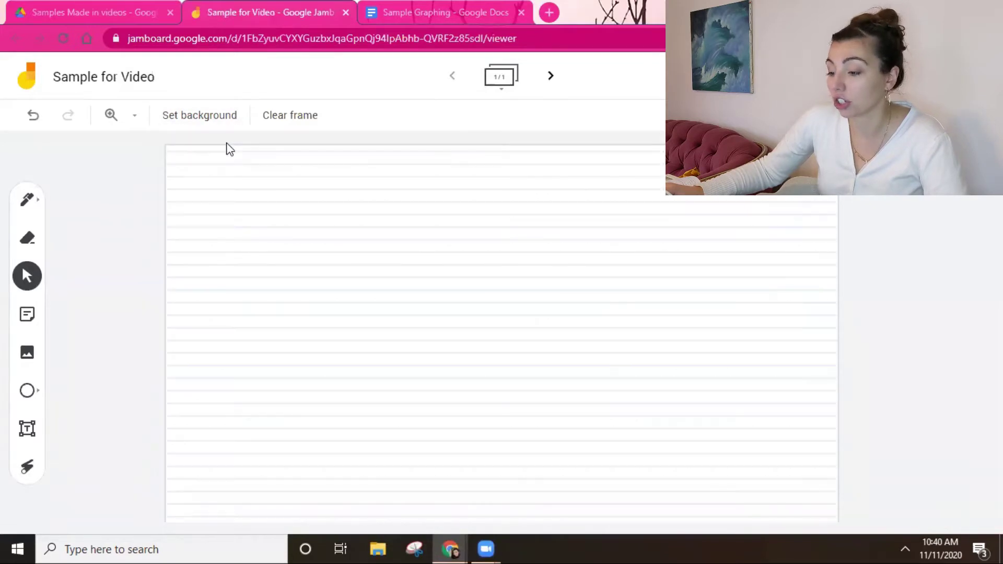
pyautogui.click(228, 119)
pyautogui.click(251, 146)
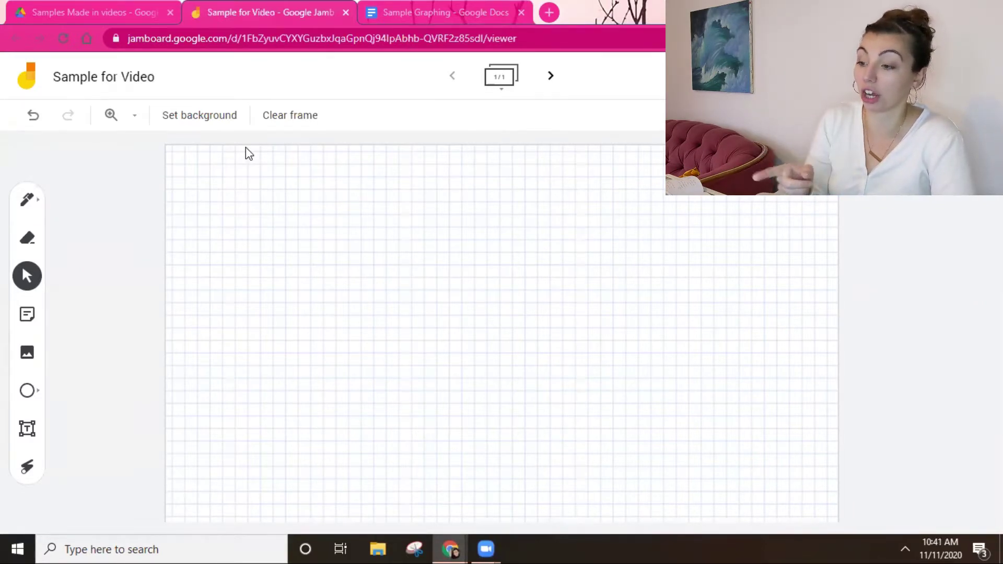
# Try the grey patterned, dark blue and black backgrounds on the frame.
pyautogui.click(215, 121)
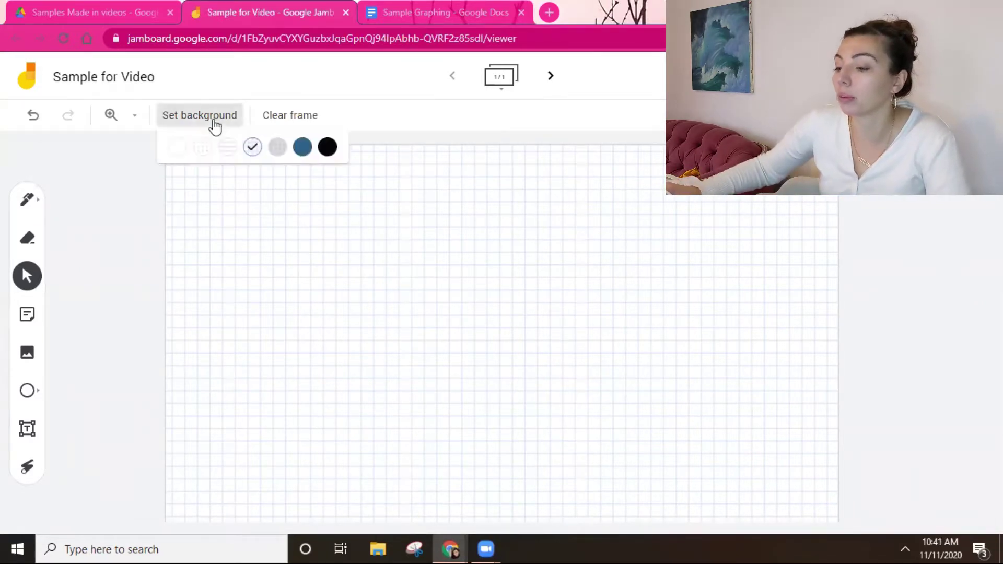
pyautogui.click(277, 148)
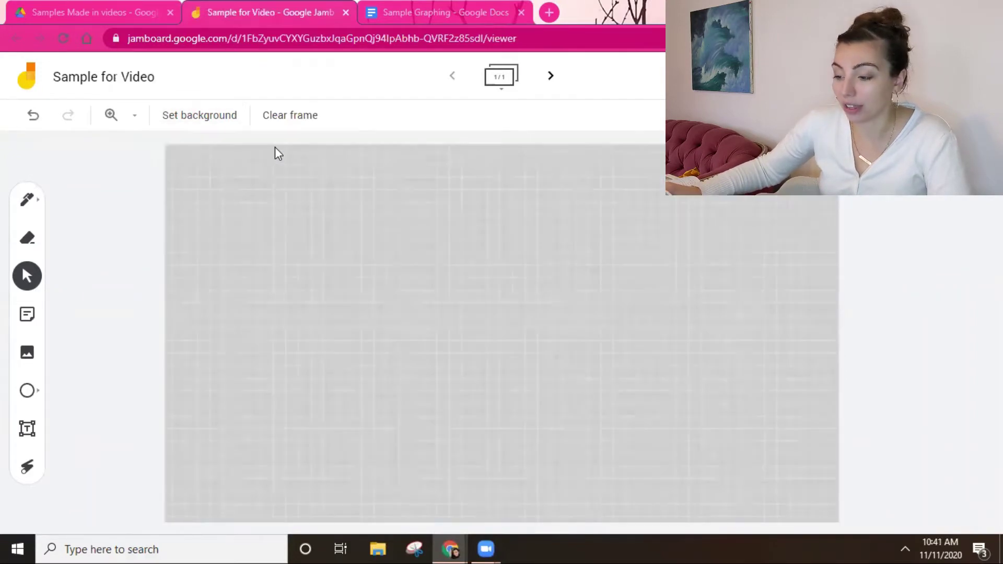
pyautogui.click(185, 117)
pyautogui.click(301, 147)
pyautogui.click(214, 117)
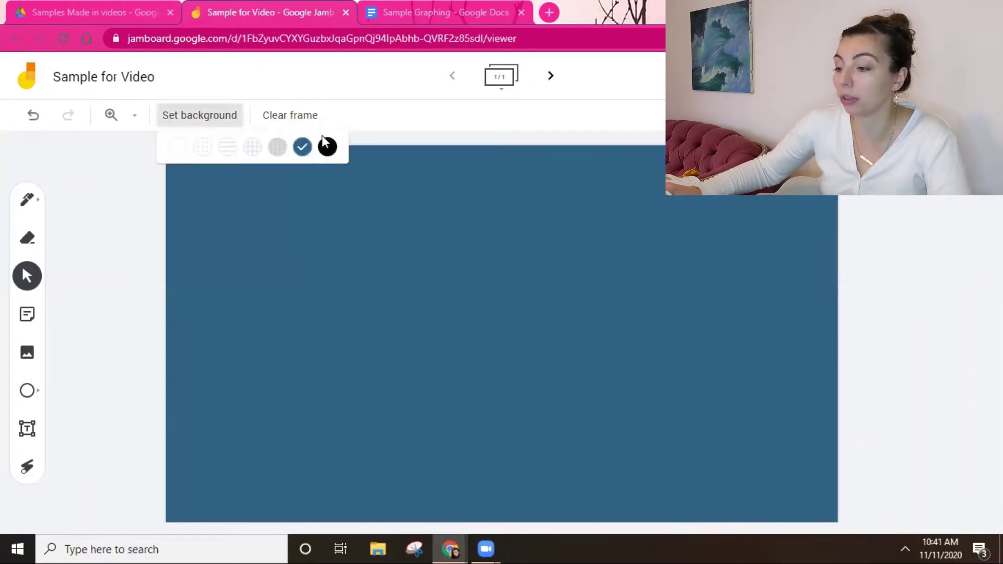
pyautogui.click(326, 144)
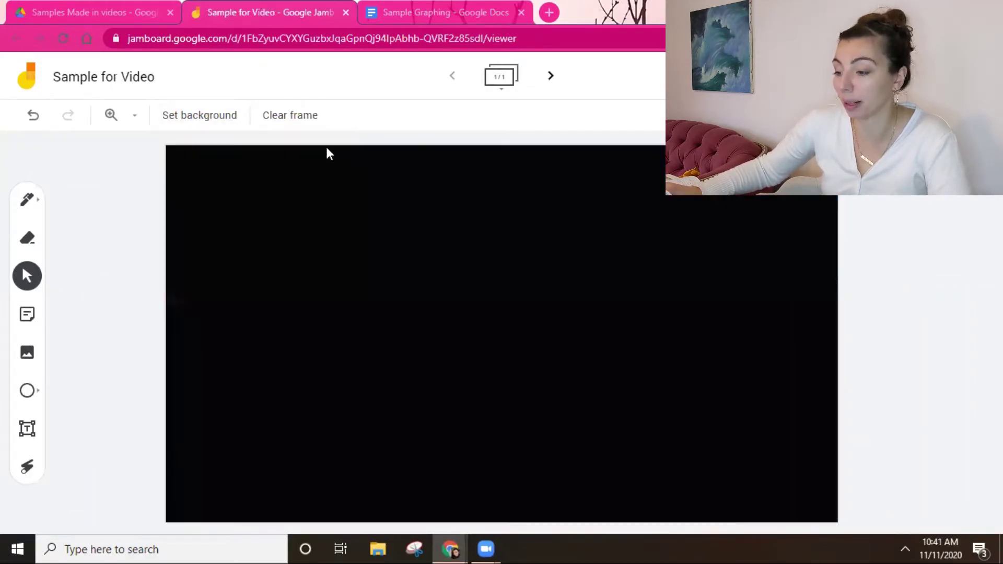
# Set the frame's background to the blue-lined graph grid.
pyautogui.click(217, 116)
pyautogui.click(253, 148)
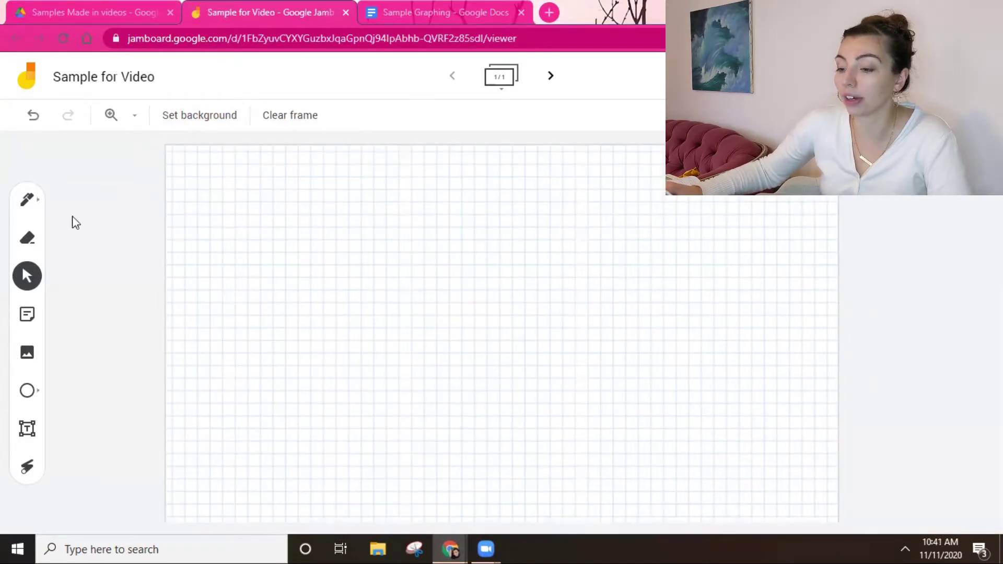
# Draw an L-shaped pair of graph axes freehand with the Pen in teal.
pyautogui.click(30, 208)
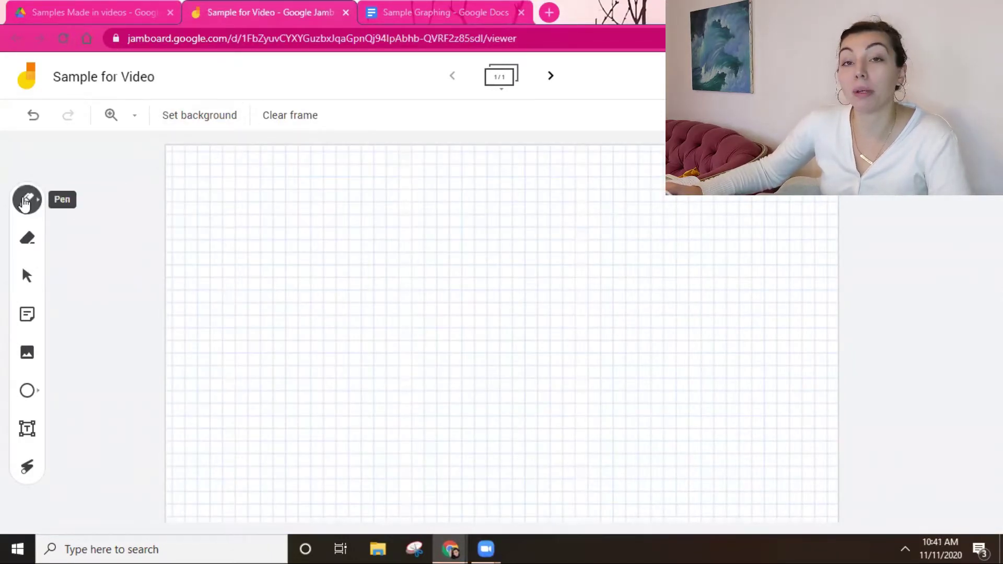
pyautogui.click(24, 204)
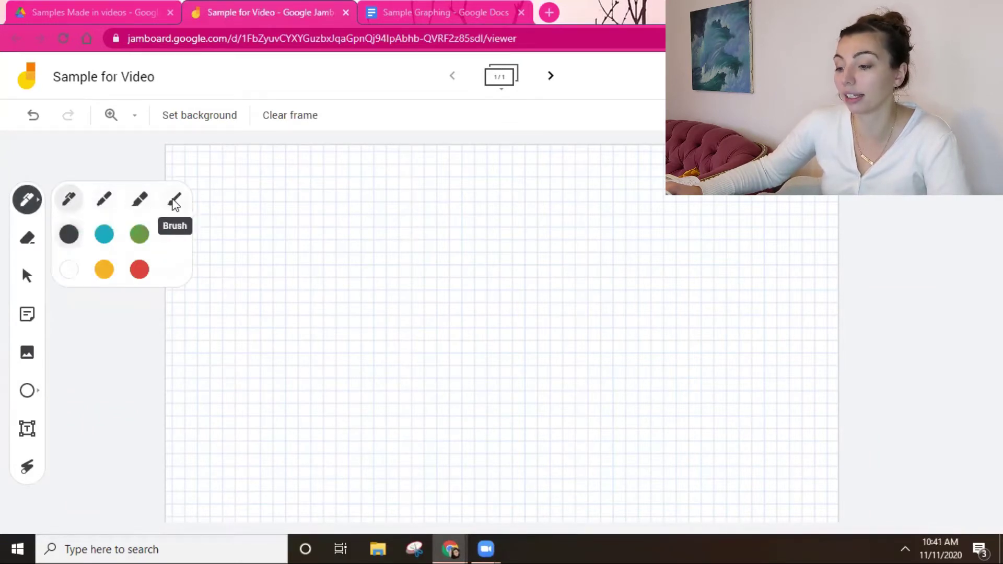
pyautogui.click(108, 237)
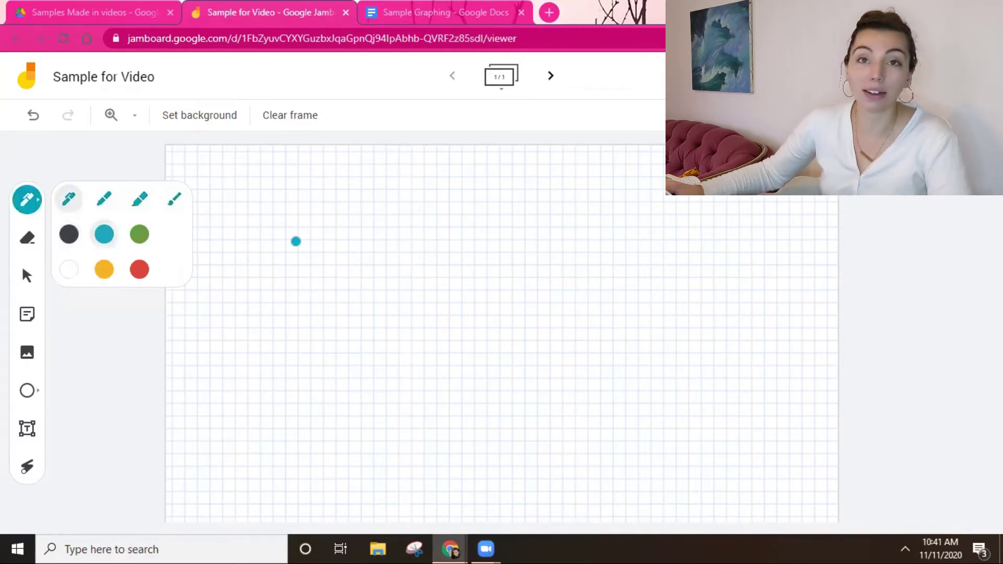
pyautogui.moveTo(287, 230)
pyautogui.mouseDown()
pyautogui.moveTo(290, 385)
pyautogui.moveTo(478, 400)
pyautogui.mouseUp()
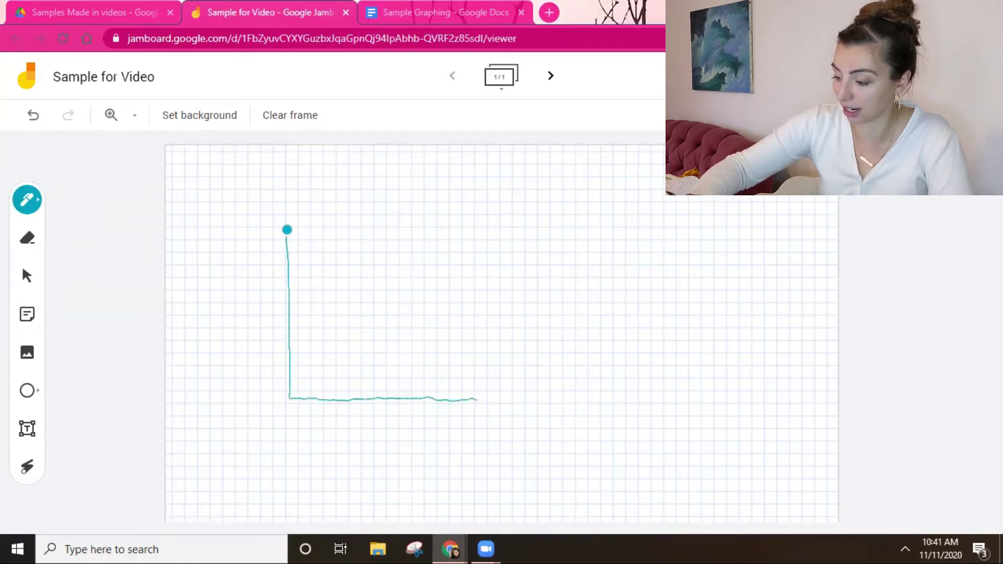
# Draw a star and a looping scribble beside it with the green Marker, away from the teal axes.
pyautogui.click(28, 202)
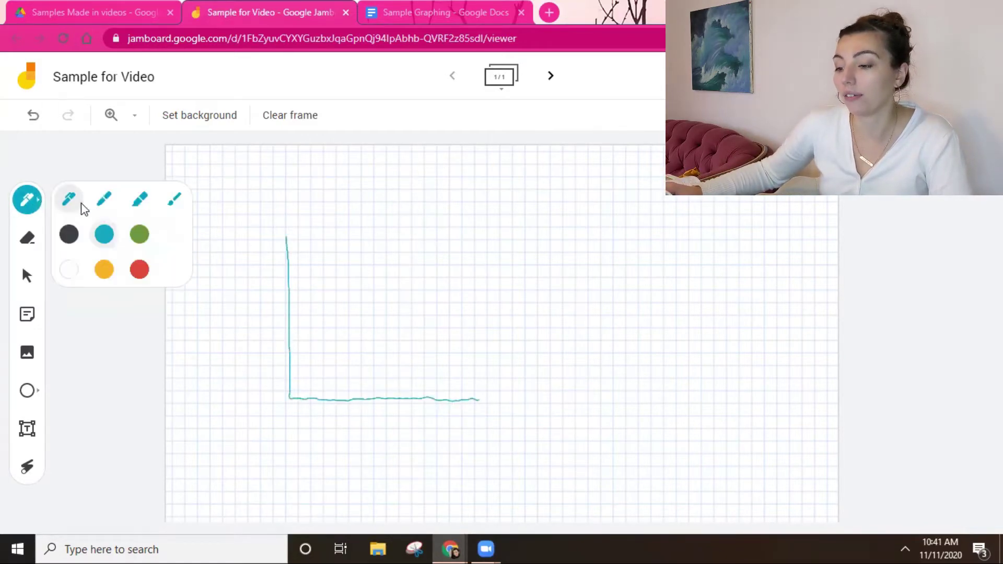
pyautogui.click(107, 200)
pyautogui.click(140, 238)
pyautogui.moveTo(587, 212)
pyautogui.mouseDown()
pyautogui.moveTo(556, 252)
pyautogui.moveTo(640, 243)
pyautogui.moveTo(587, 215)
pyautogui.mouseUp()
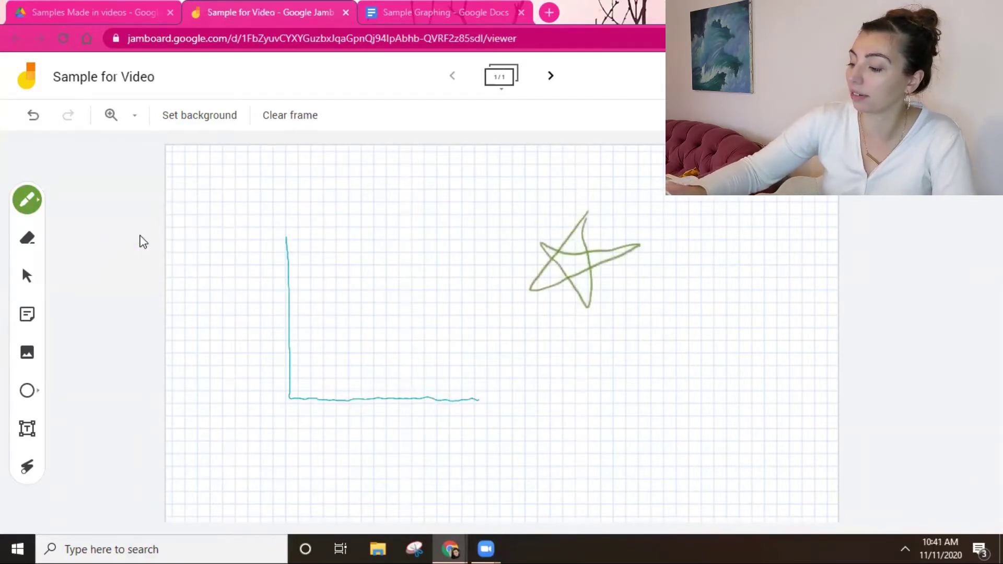
pyautogui.moveTo(685, 225)
pyautogui.mouseDown()
pyautogui.moveTo(767, 256)
pyautogui.moveTo(780, 311)
pyautogui.mouseUp()
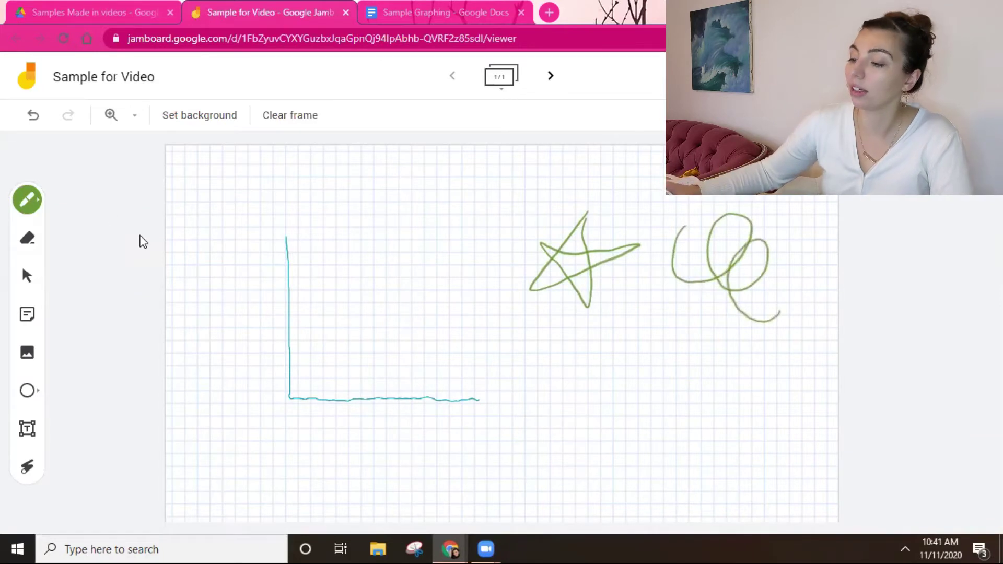
# Undo the green scribble and the star, and redo the star.
pyautogui.click(33, 116)
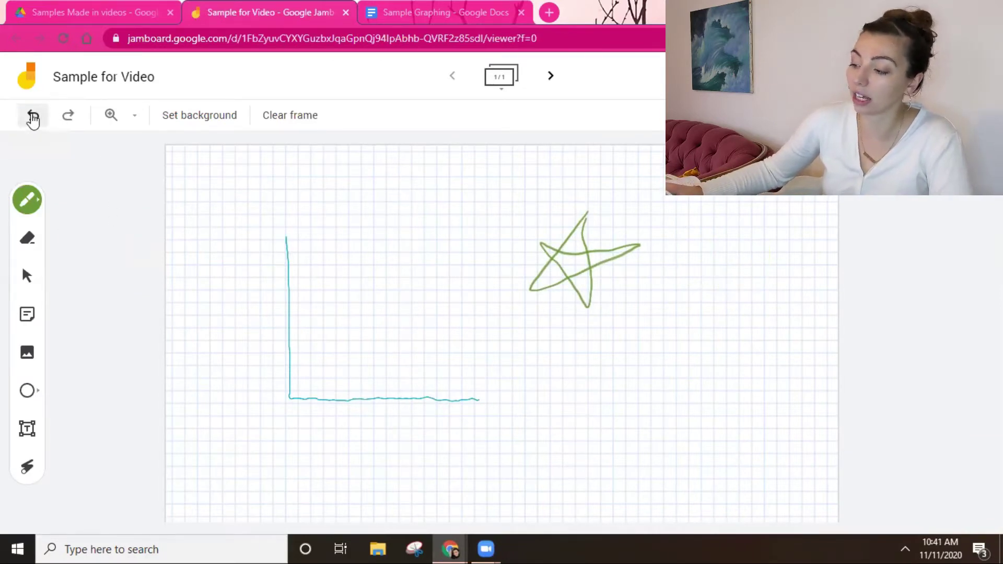
pyautogui.click(33, 116)
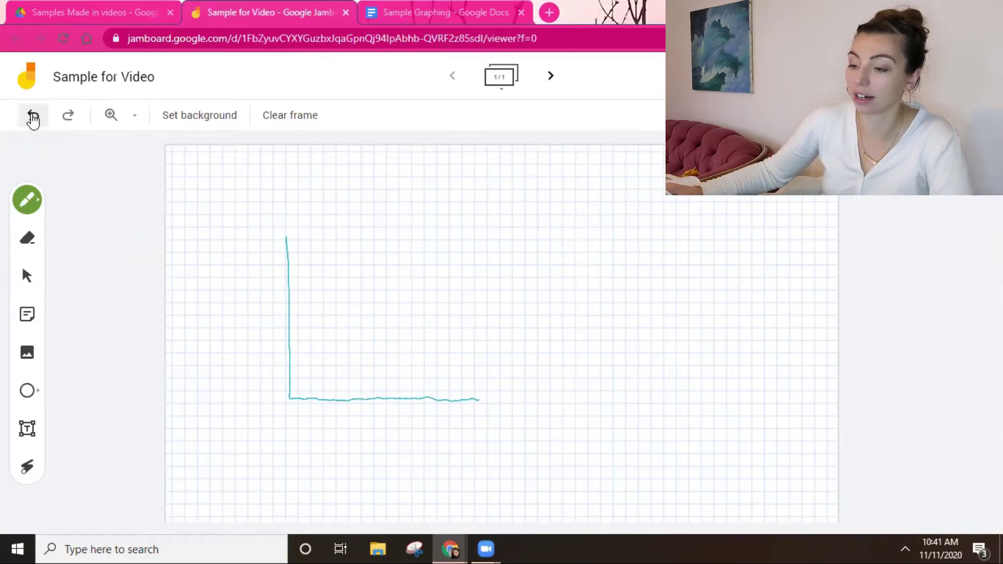
pyautogui.click(65, 119)
# Scribble zigzags and large loops below the star with the Highlighter in yellow.
pyautogui.click(29, 208)
pyautogui.click(142, 204)
pyautogui.click(106, 272)
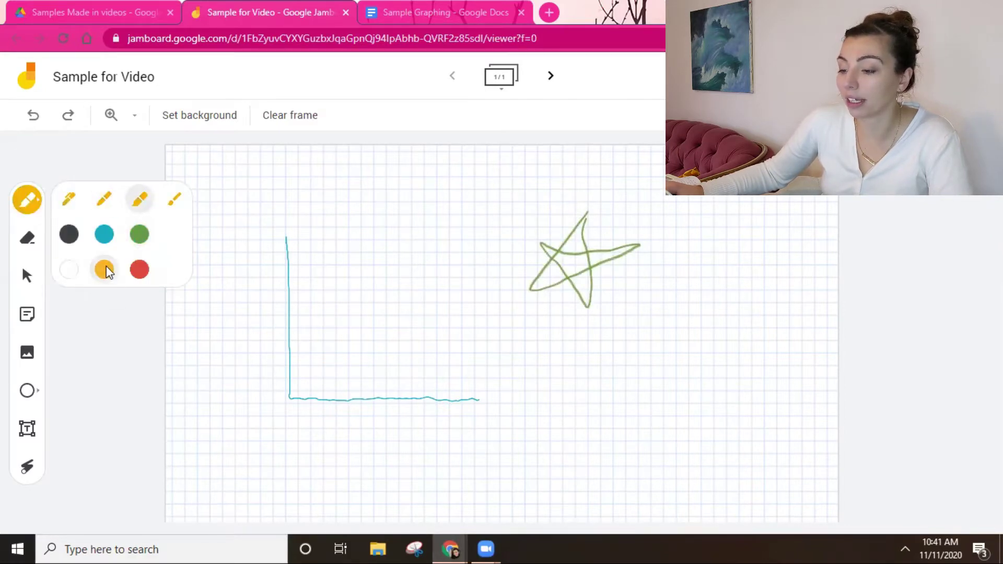
pyautogui.moveTo(643, 308)
pyautogui.mouseDown()
pyautogui.moveTo(679, 292)
pyautogui.moveTo(715, 301)
pyautogui.moveTo(752, 329)
pyautogui.moveTo(758, 404)
pyautogui.moveTo(808, 410)
pyautogui.mouseUp()
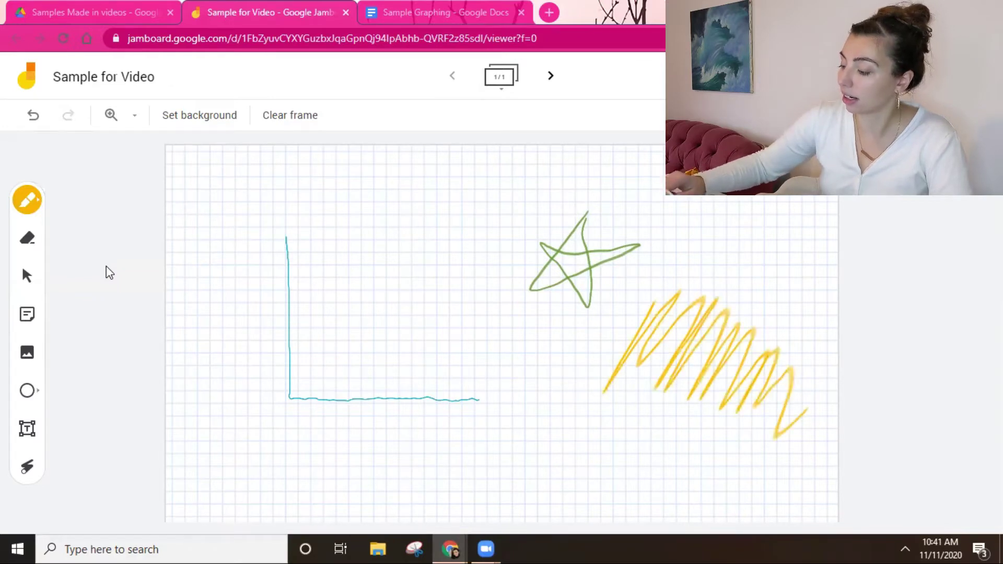
pyautogui.moveTo(748, 223)
pyautogui.mouseDown()
pyautogui.moveTo(703, 253)
pyautogui.moveTo(627, 378)
pyautogui.moveTo(732, 368)
pyautogui.moveTo(666, 476)
pyautogui.mouseUp()
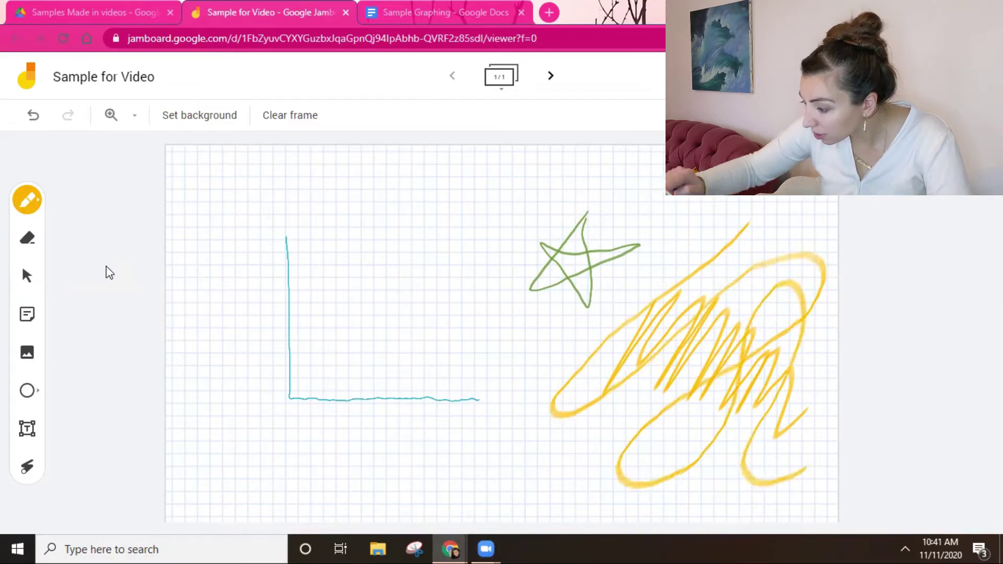
# Paint two rectangles near the upper edge and three dots inside the axes with the Brush in red.
pyautogui.click(27, 201)
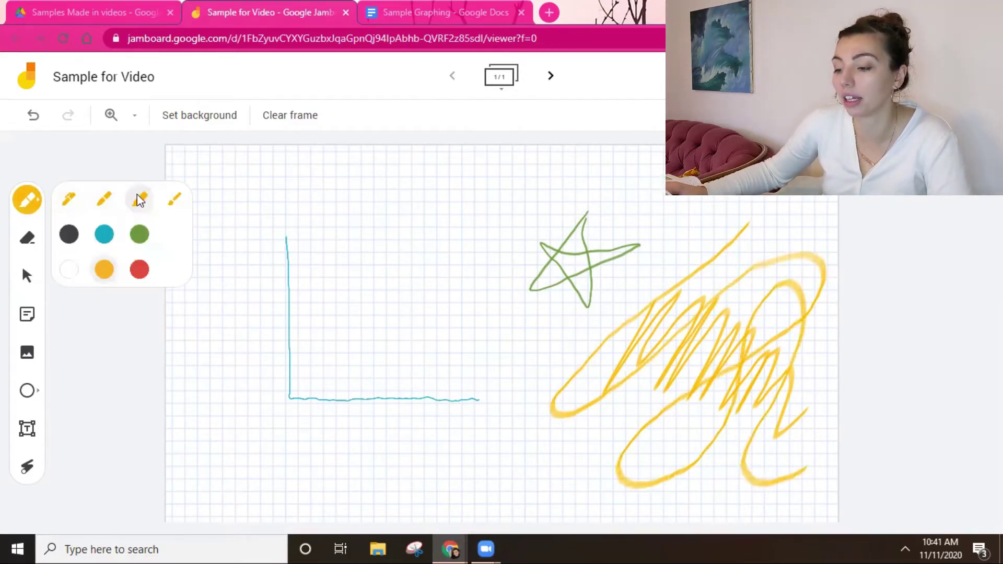
pyautogui.click(175, 204)
pyautogui.click(140, 271)
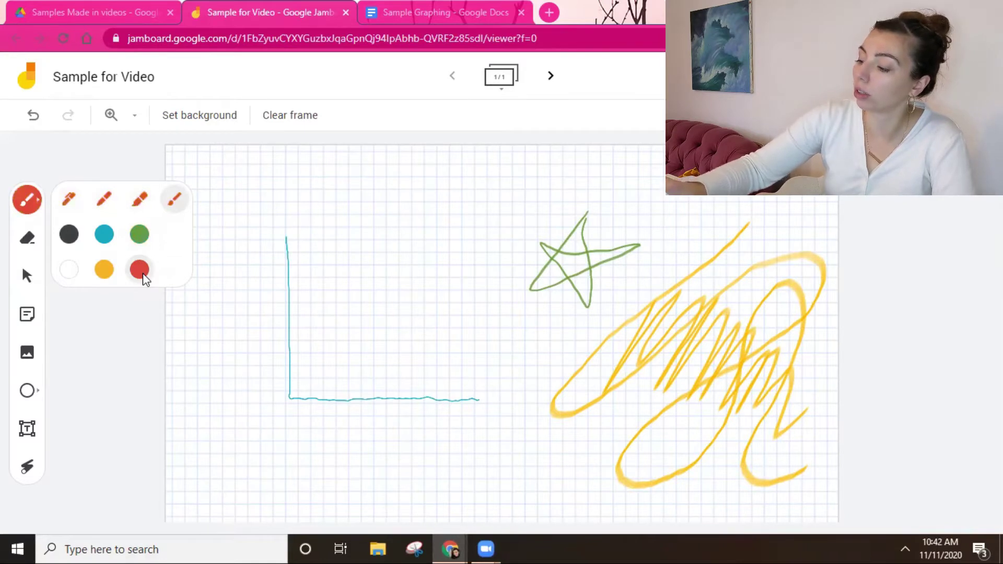
pyautogui.click(143, 275)
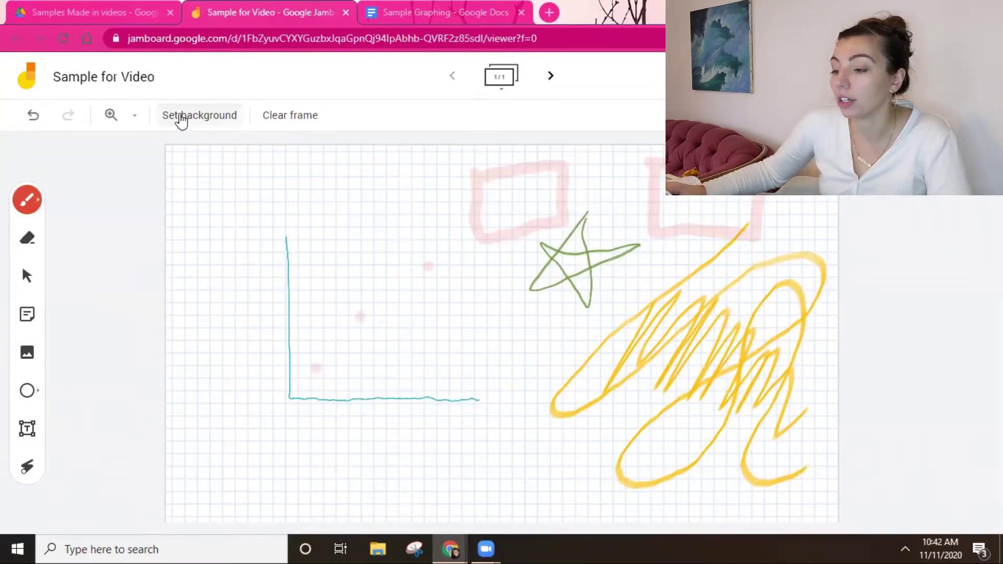
# Clear all drawings from the frame, testing undo and redo on the clearing.
pyautogui.click(294, 117)
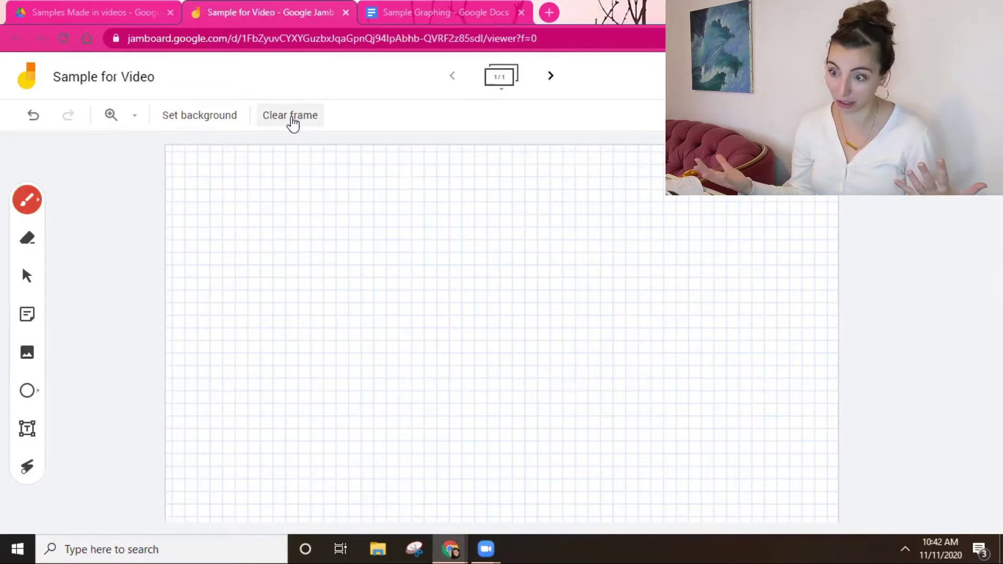
pyautogui.click(29, 117)
pyautogui.click(67, 115)
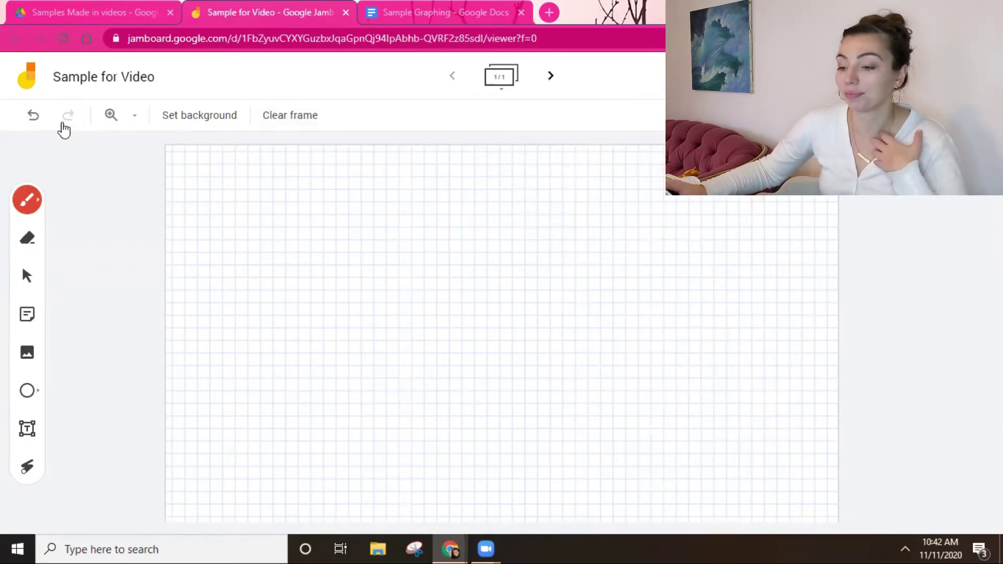
# Draw graph axes with the teal Marker and label the vertical axis with tick marks at 0, 5 and 10.
pyautogui.click(18, 209)
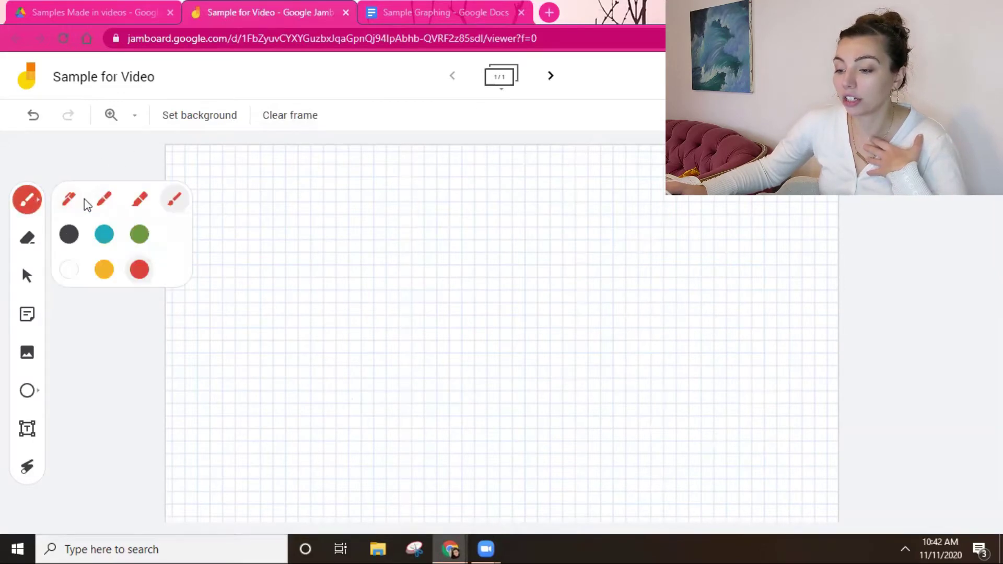
pyautogui.click(105, 236)
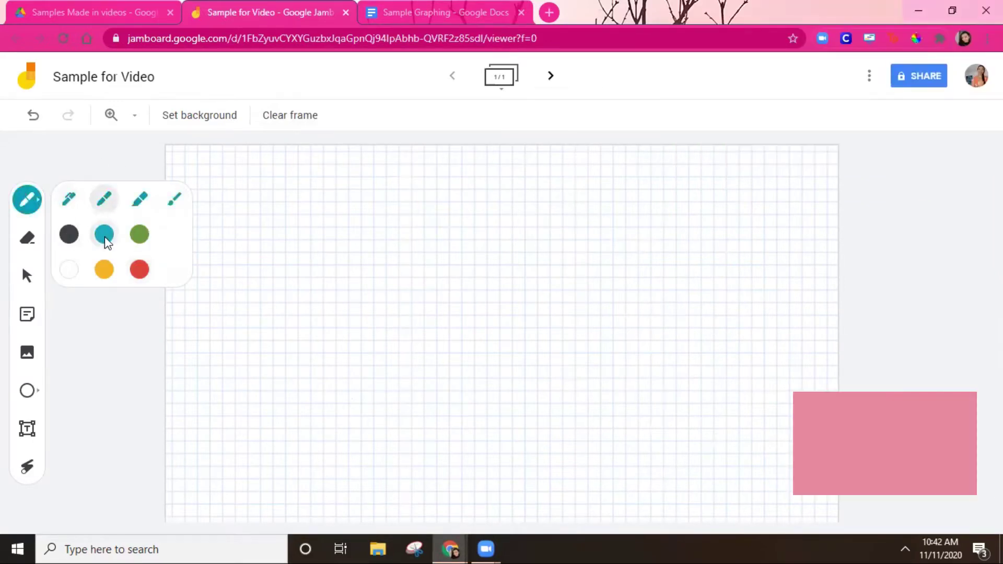
pyautogui.moveTo(336, 230)
pyautogui.mouseDown()
pyautogui.moveTo(337, 381)
pyautogui.moveTo(418, 432)
pyautogui.moveTo(556, 427)
pyautogui.mouseUp()
pyautogui.moveTo(337, 432); pyautogui.dragTo(312, 457)
pyautogui.moveTo(281, 471); pyautogui.dragTo(282, 504)
pyautogui.moveTo(250, 300); pyautogui.dragTo(252, 318)
pyautogui.moveTo(277, 296); pyautogui.dragTo(289, 298)
# Mark the horizontal axis with ticks labelled J, F and M, extending the line to fit the M.
pyautogui.moveTo(419, 431); pyautogui.dragTo(411, 442)
pyautogui.moveTo(413, 459); pyautogui.dragTo(415, 473)
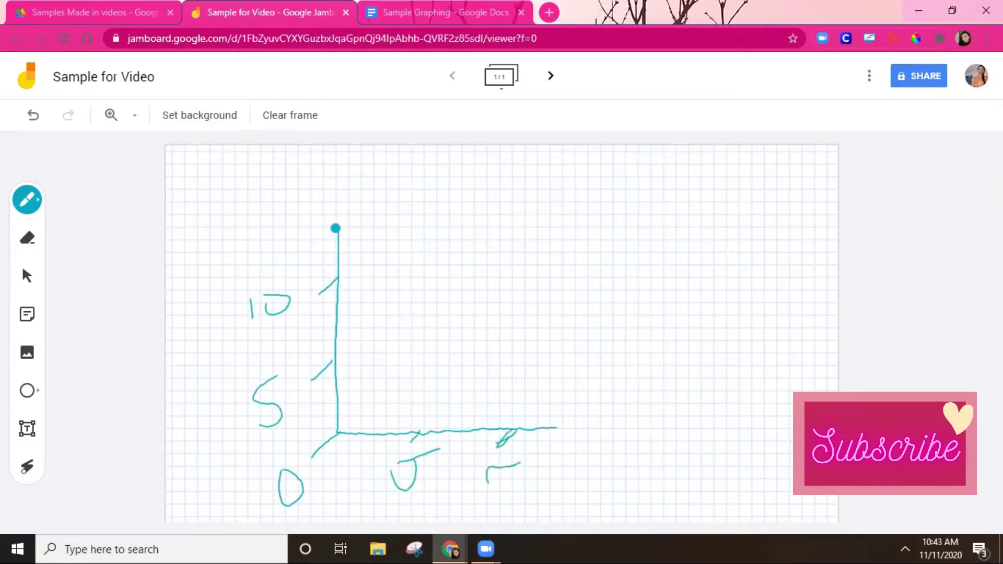
pyautogui.moveTo(552, 425); pyautogui.dragTo(704, 426)
pyautogui.moveTo(619, 426); pyautogui.dragTo(603, 449)
pyautogui.moveTo(571, 488)
pyautogui.mouseDown()
pyautogui.moveTo(601, 475)
pyautogui.moveTo(621, 485)
pyautogui.mouseUp()
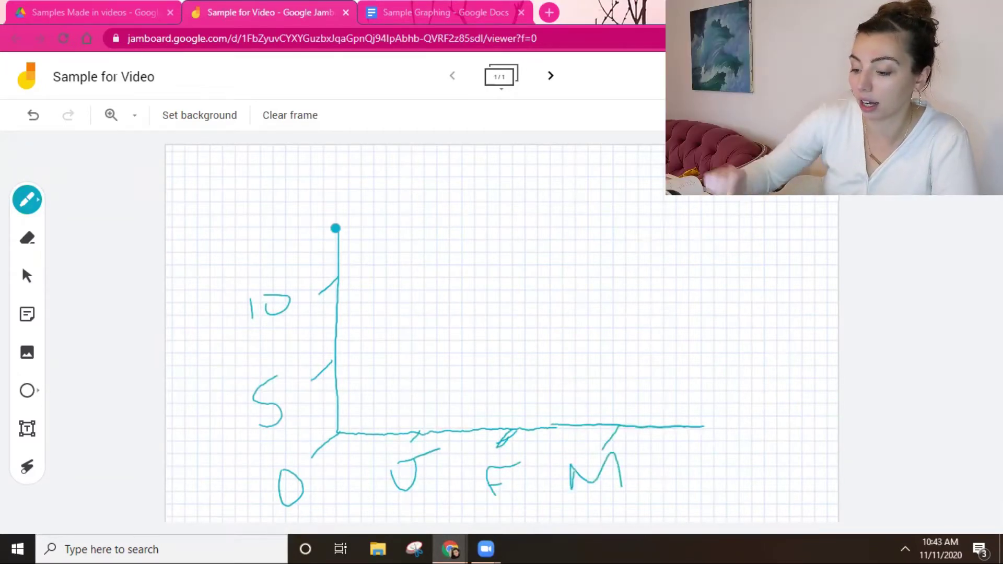
# Draw an upright rectangle as the bar above the J label and move it down towards the horizontal axis.
pyautogui.click(26, 392)
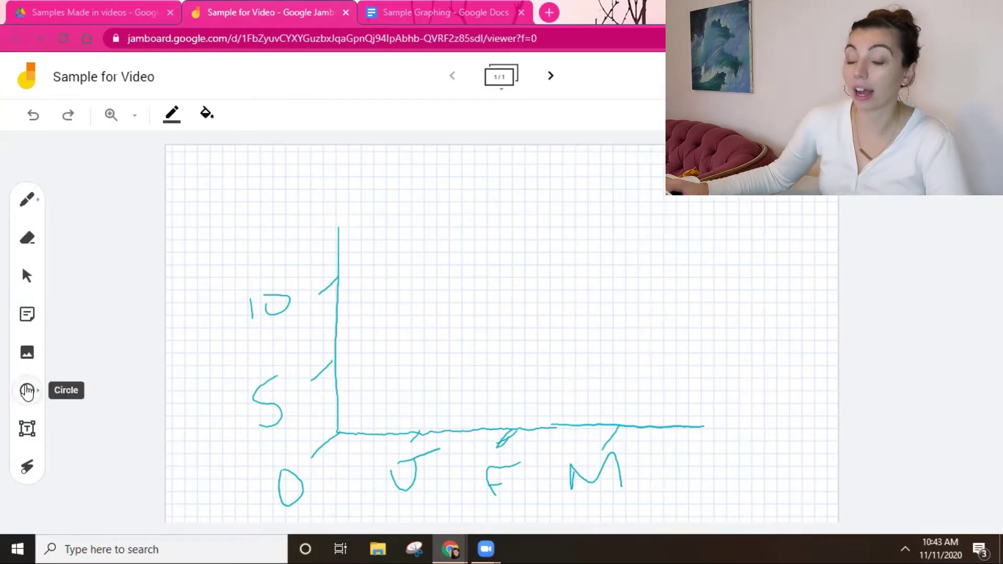
pyautogui.click(27, 393)
pyautogui.click(106, 392)
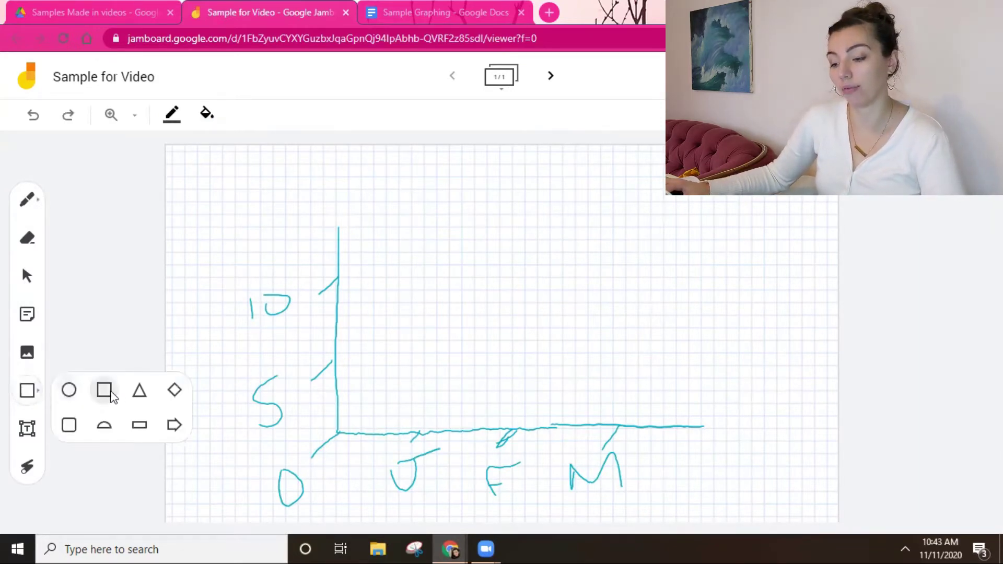
pyautogui.moveTo(395, 421)
pyautogui.mouseDown()
pyautogui.moveTo(385, 365)
pyautogui.moveTo(447, 406)
pyautogui.moveTo(447, 345)
pyautogui.mouseUp()
pyautogui.moveTo(419, 383); pyautogui.dragTo(416, 408)
# Fill the J bar with light blue and raise it so its base sits on the horizontal axis.
pyautogui.click(207, 114)
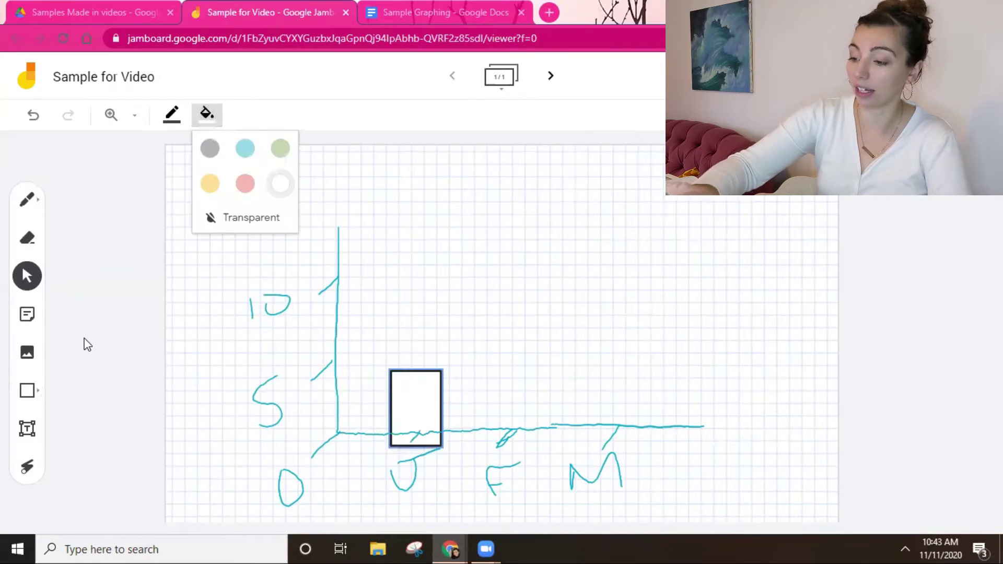
pyautogui.click(245, 148)
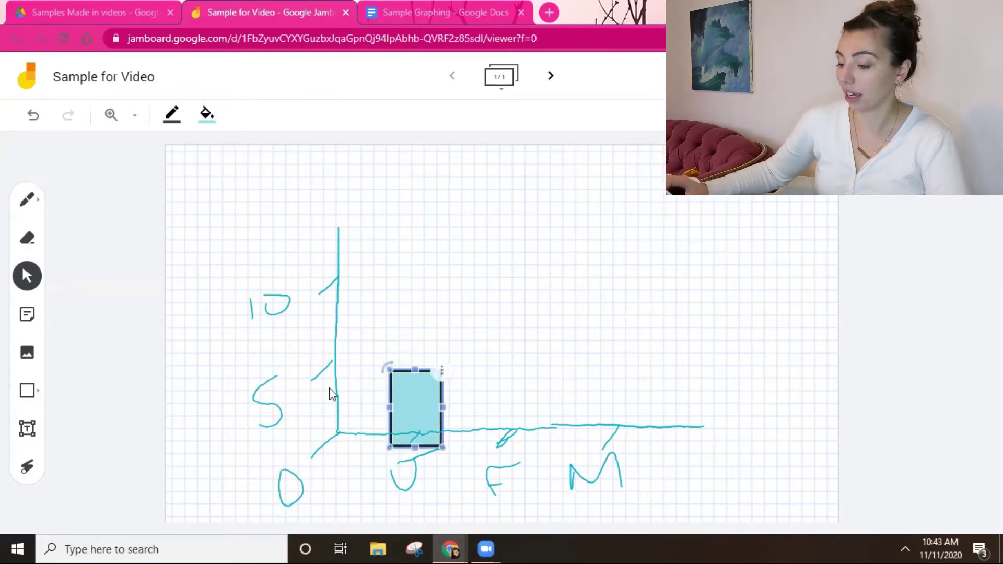
pyautogui.moveTo(417, 374); pyautogui.dragTo(416, 362)
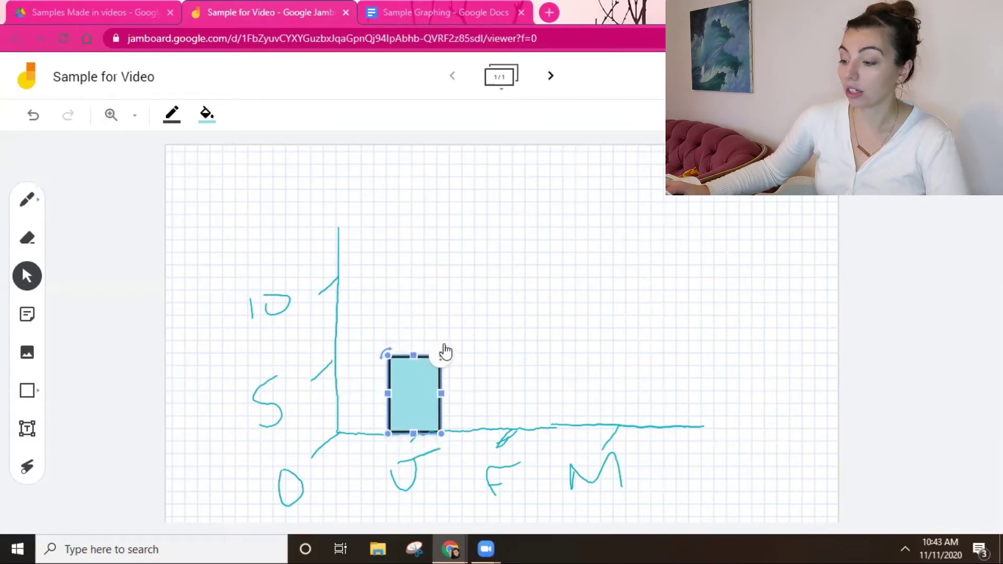
# Duplicate the J bar, place the copy above the F label and stretch it to slightly above the 10 mark.
pyautogui.click(440, 356)
pyautogui.click(477, 367)
pyautogui.moveTo(444, 406); pyautogui.dragTo(516, 254)
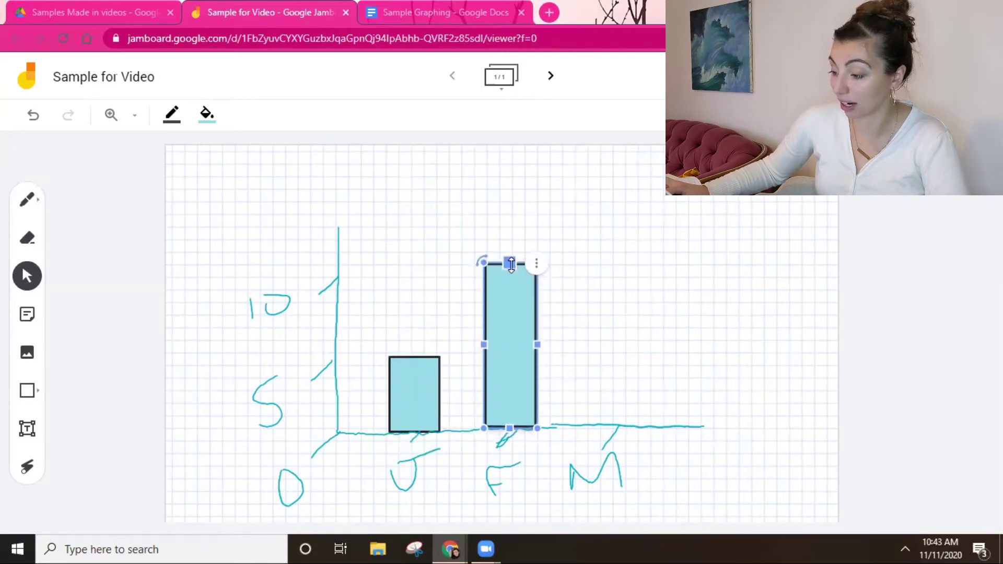
# Duplicate the F bar, place the copy above the M label and shorten it to between the 5 and 10 marks.
pyautogui.click(562, 357)
pyautogui.click(502, 345)
pyautogui.hotkey('ctrl', 'd')
pyautogui.moveTo(531, 354); pyautogui.dragTo(620, 335)
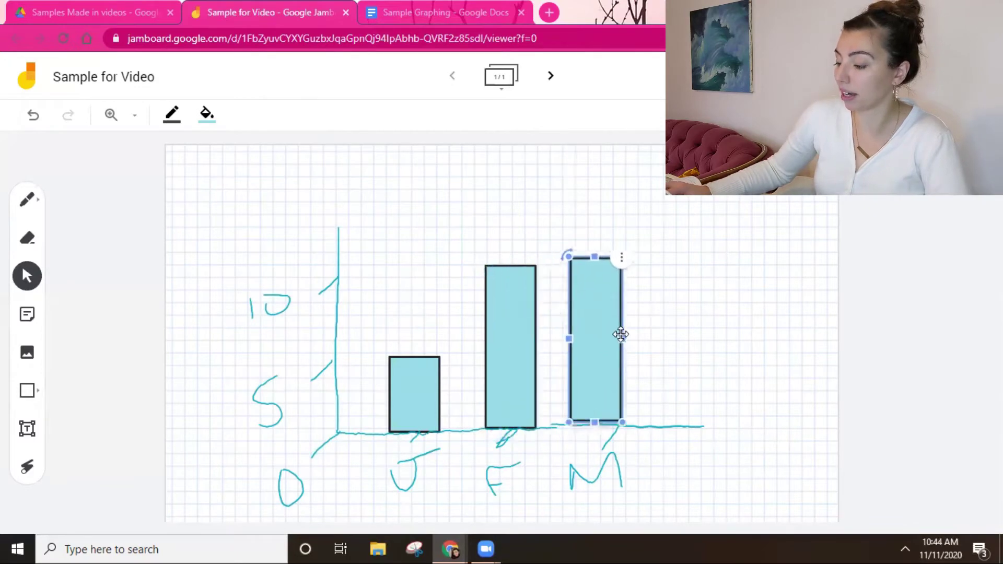
pyautogui.moveTo(609, 257); pyautogui.dragTo(609, 314)
pyautogui.click(763, 359)
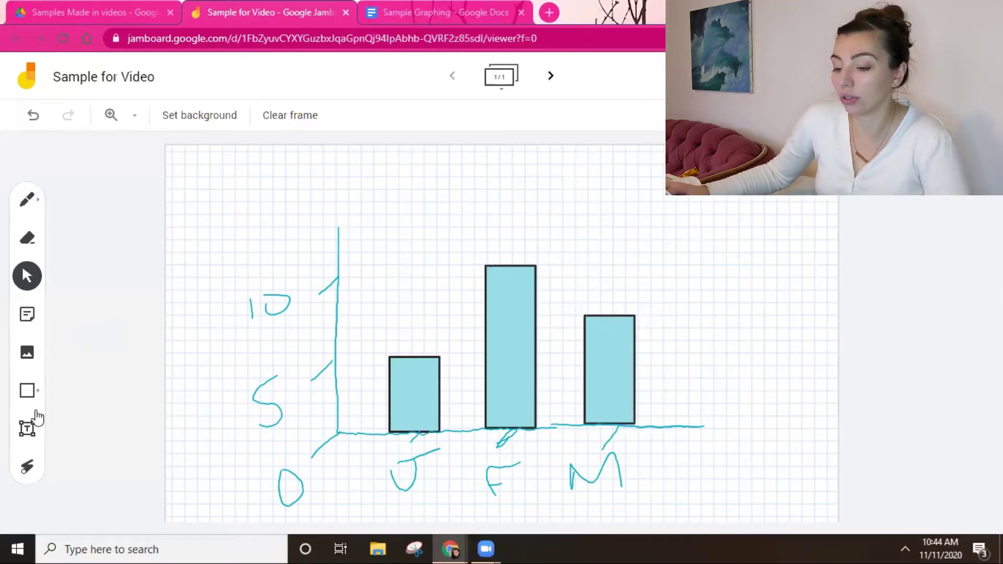
# Add an empty text box in the blank area above the vertical axis.
pyautogui.click(30, 426)
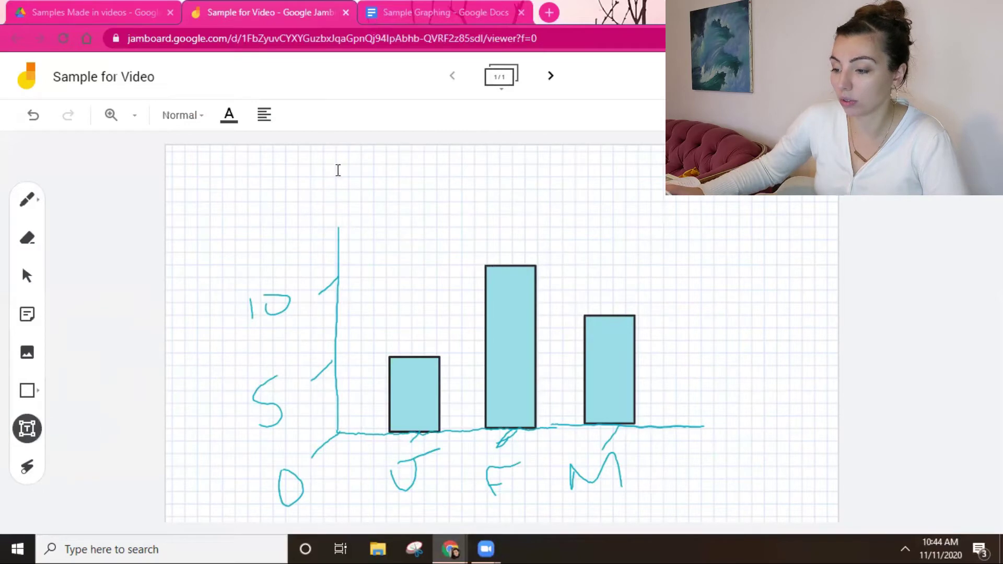
pyautogui.click(287, 256)
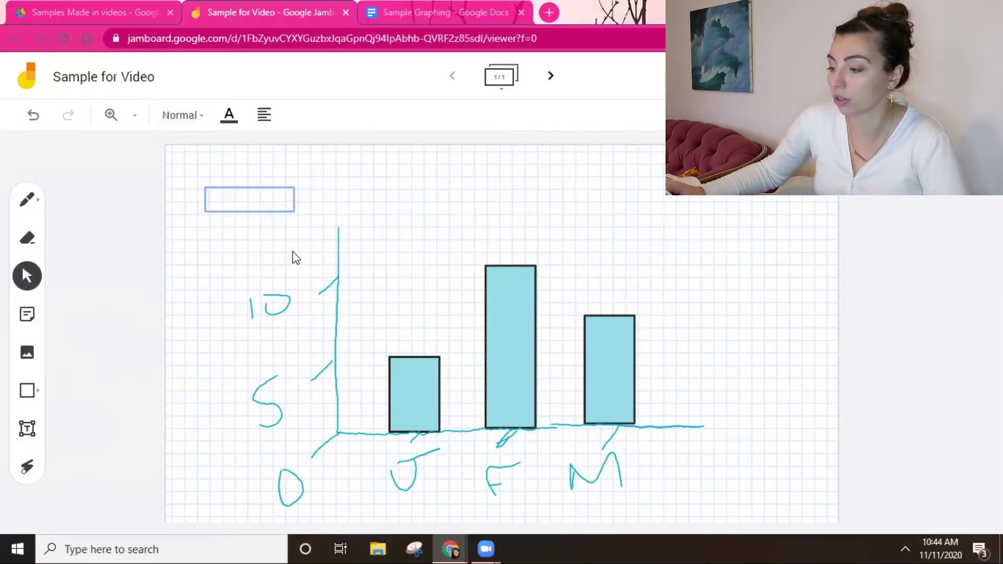
pyautogui.click(246, 201)
pyautogui.write('10 +3 = 1')
pyautogui.press('BackSpace')
pyautogui.press('BackSpace')
pyautogui.press('BackSpace')
pyautogui.press('BackSpace')
pyautogui.press('BackSpace')
pyautogui.press('BackSpace')
pyautogui.press('BackSpace')
pyautogui.press('BackSpace')
pyautogui.press('BackSpace')
# Enter "Sales in The Third Quarter" as the graph's title in the text box.
pyautogui.write('Sales in ')
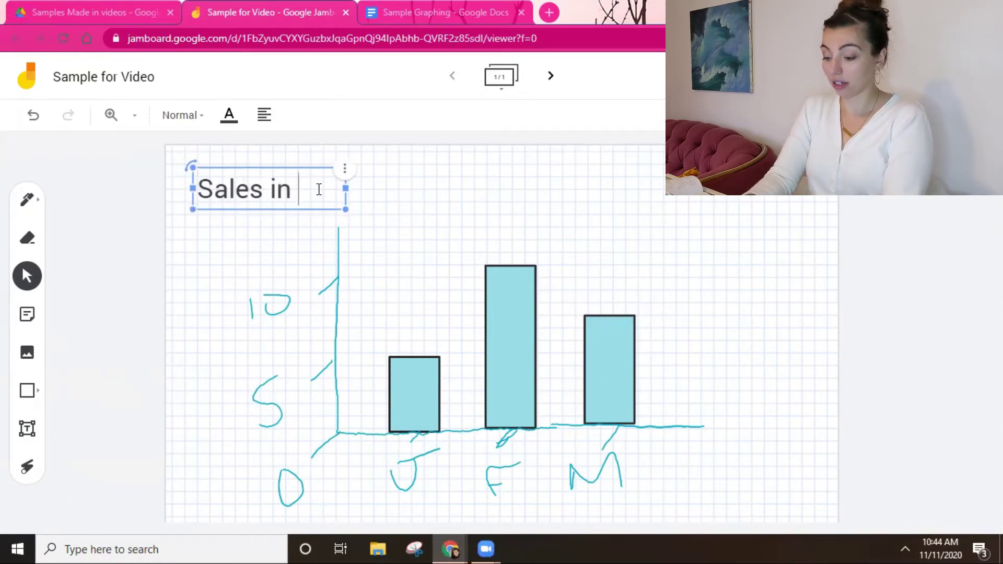
pyautogui.write('The First')
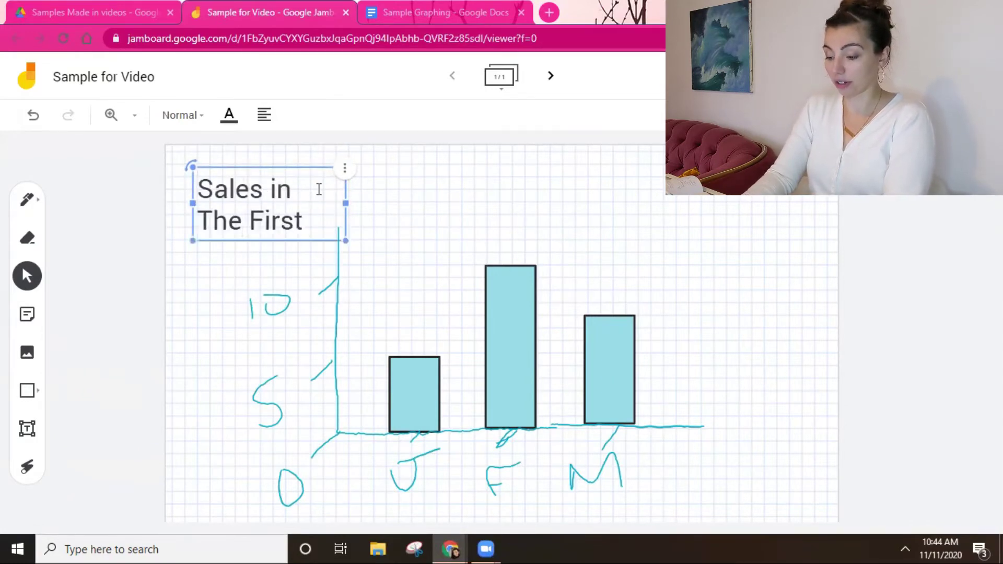
pyautogui.press('BackSpace')
pyautogui.press('BackSpace')
pyautogui.press('BackSpace')
pyautogui.press('BackSpace')
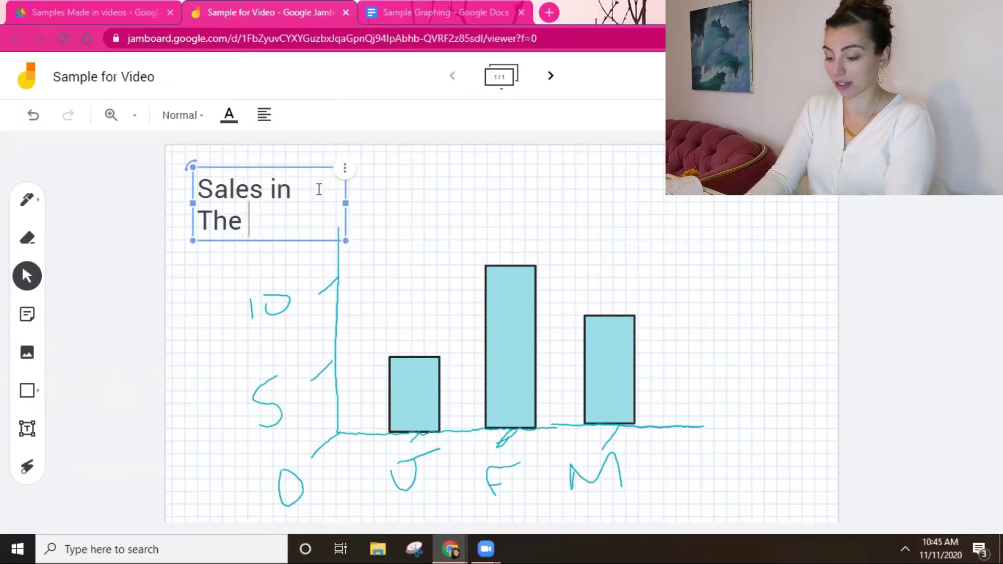
pyautogui.write('Third Quarter')
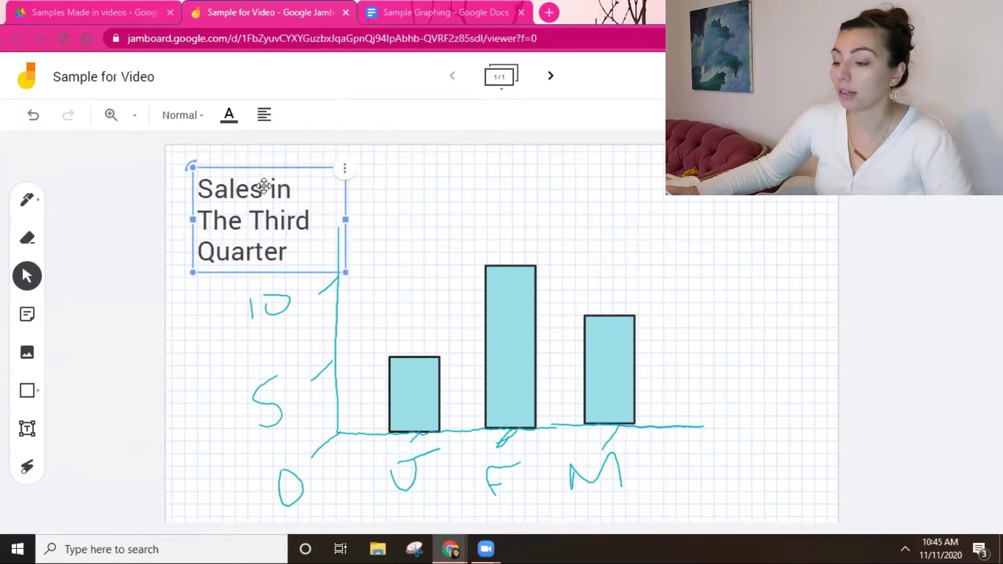
# Widen the title box so the text fits on one line and center it above the bars.
pyautogui.moveTo(264, 186); pyautogui.dragTo(418, 204)
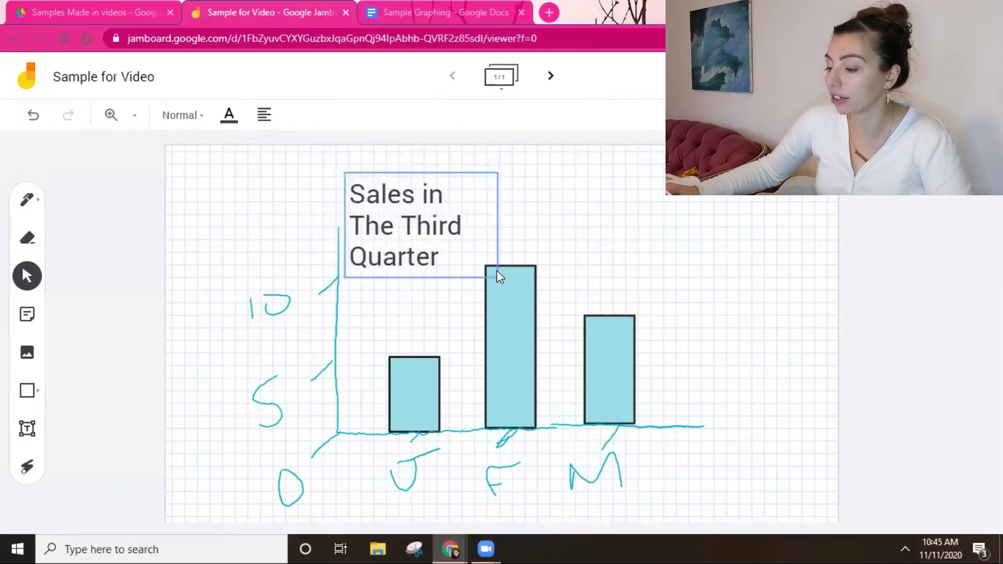
pyautogui.moveTo(503, 282); pyautogui.dragTo(698, 198)
pyautogui.click(549, 202)
pyautogui.click(486, 192)
pyautogui.moveTo(353, 193); pyautogui.dragTo(530, 210)
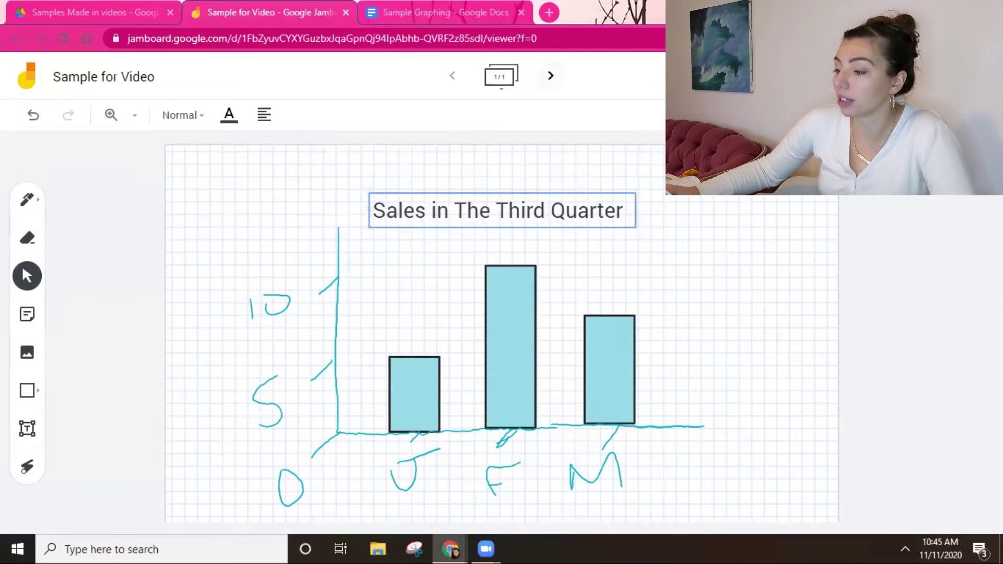
# Add a new blank frame and place a yellow sticky note reading "What is our favorite pizza?" on it.
pyautogui.click(550, 75)
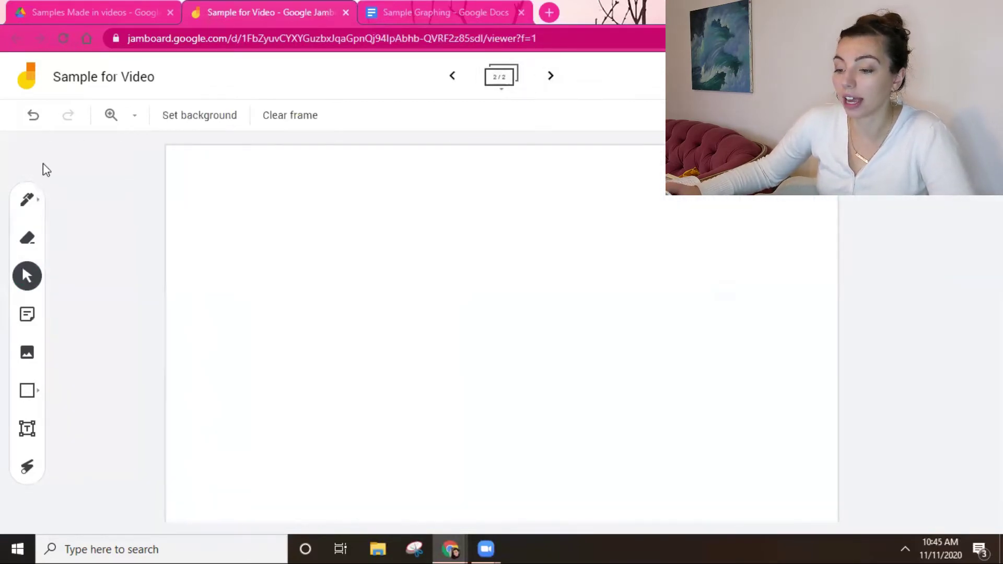
pyautogui.click(28, 315)
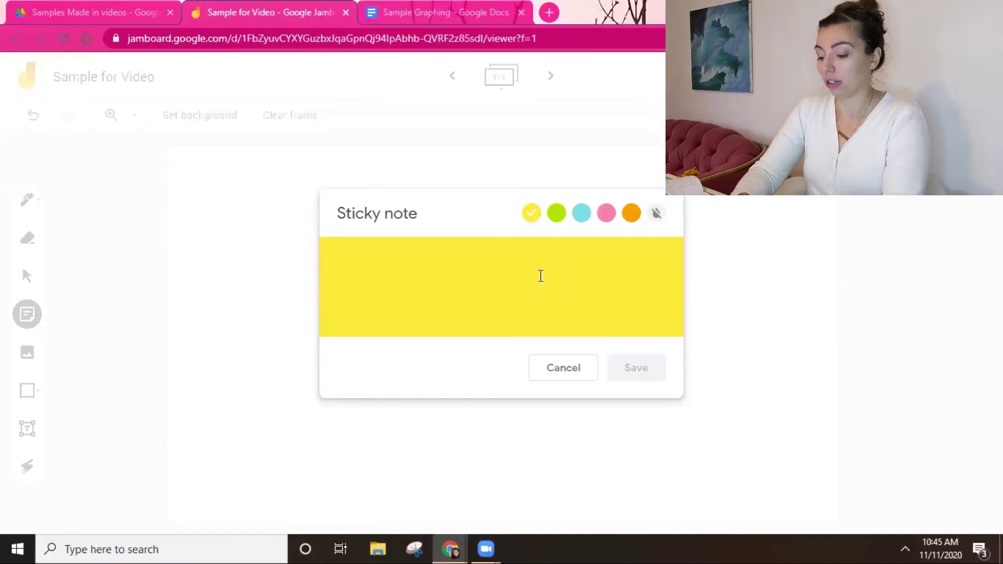
pyautogui.write('What is our favor')
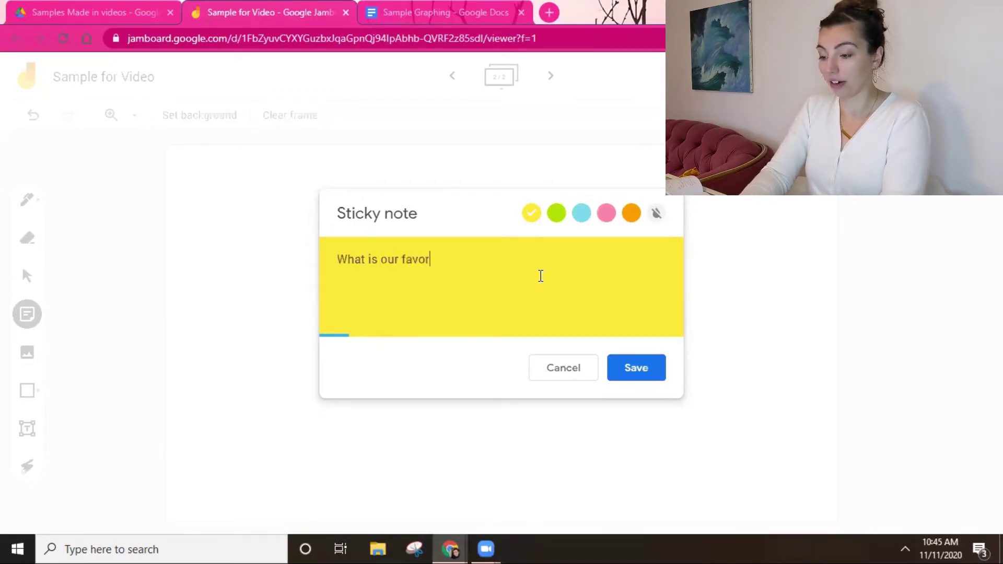
pyautogui.write('ite pizza')
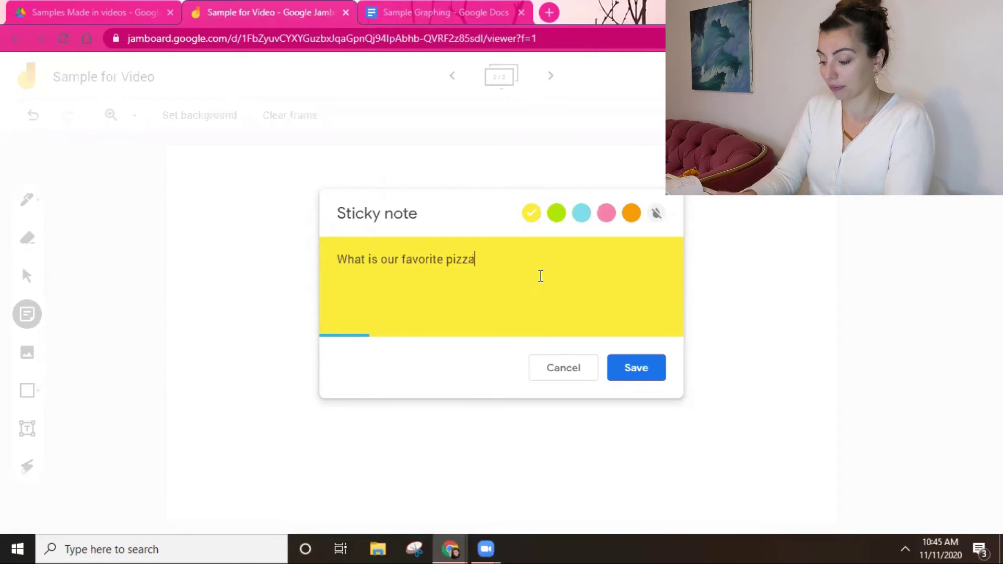
pyautogui.write('?')
pyautogui.click(631, 368)
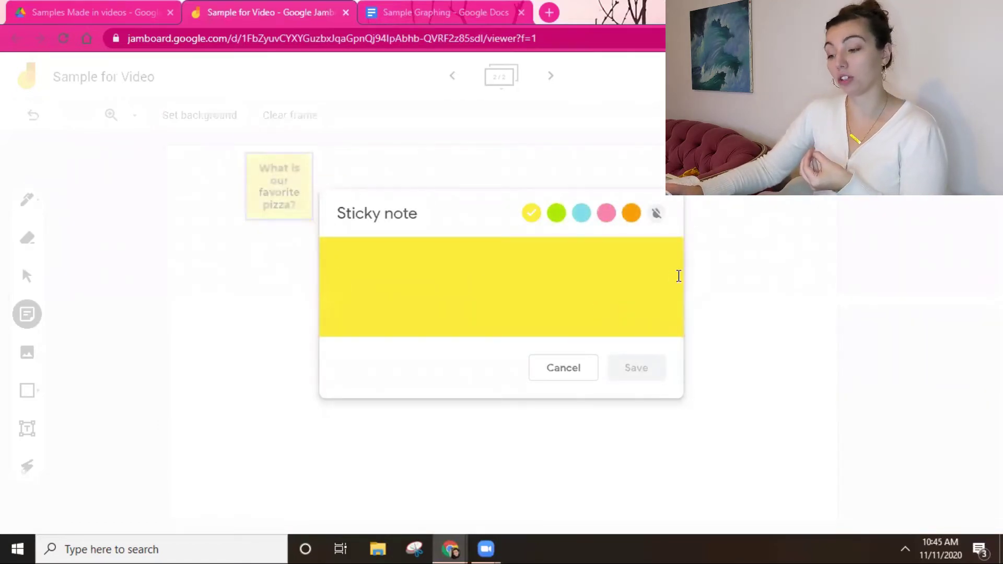
# Add a green sticky note reading "pepperoni".
pyautogui.click(557, 213)
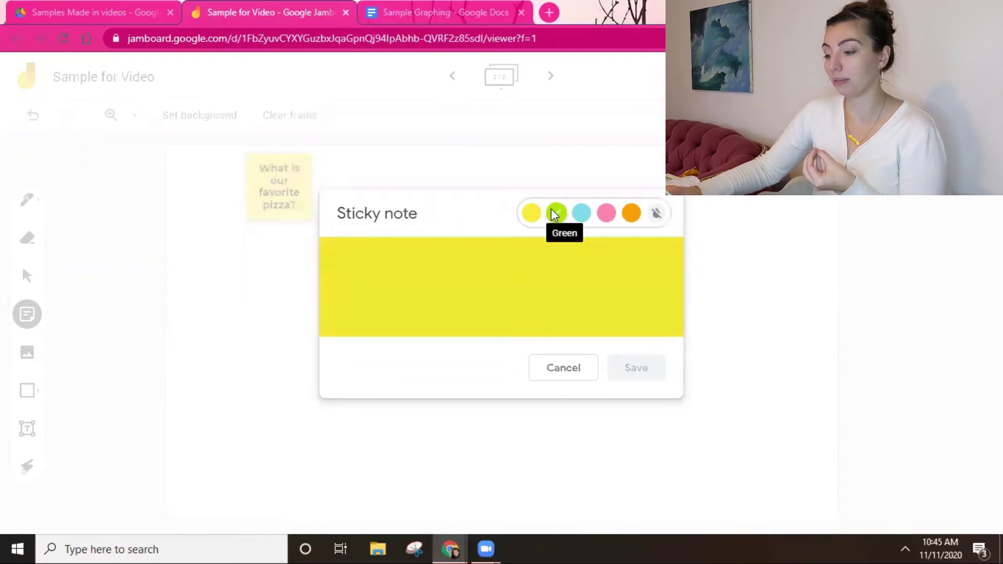
pyautogui.click(531, 269)
pyautogui.write('peppori')
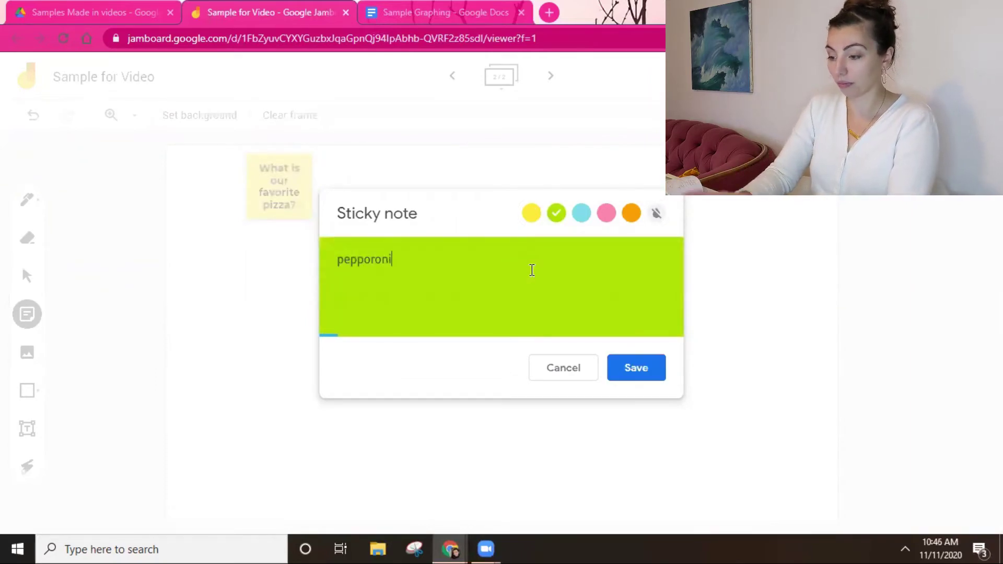
pyautogui.press('Return')
# Add a blue sticky note reading "Hawaiian" and a pink one reading "Cheese", finishing note entry.
pyautogui.write('Hawaiian')
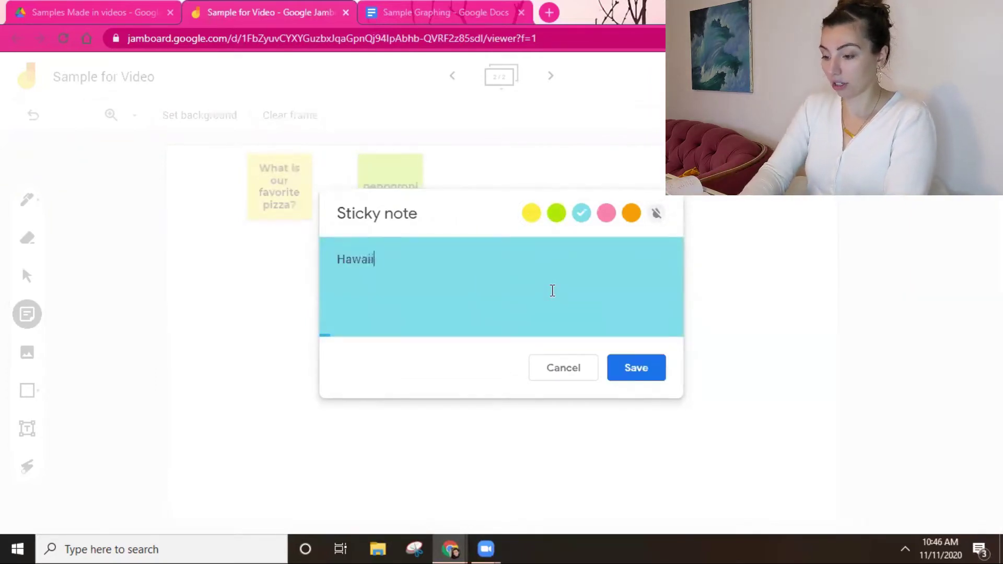
pyautogui.click(654, 376)
pyautogui.write('Cheese')
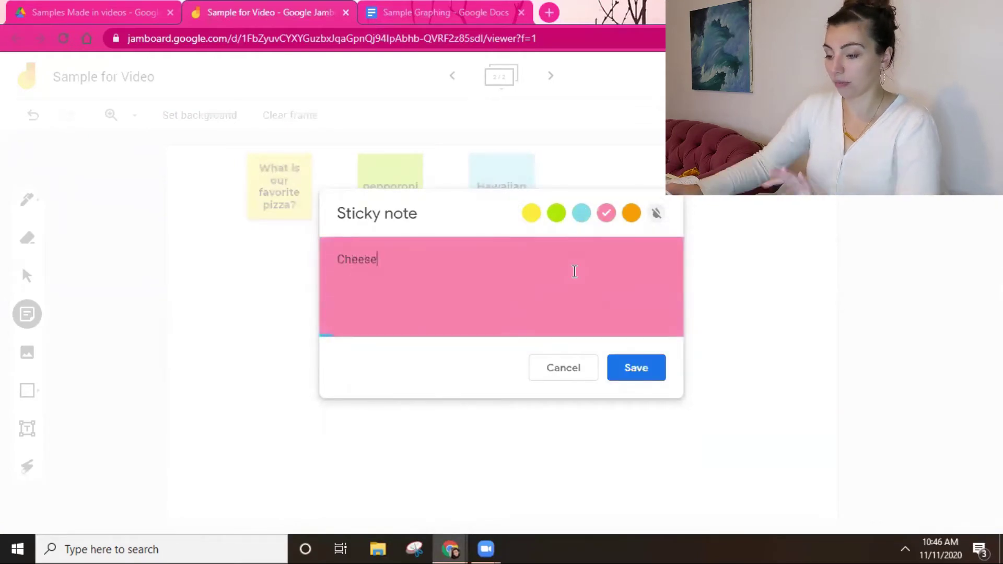
pyautogui.click(636, 368)
pyautogui.click(557, 368)
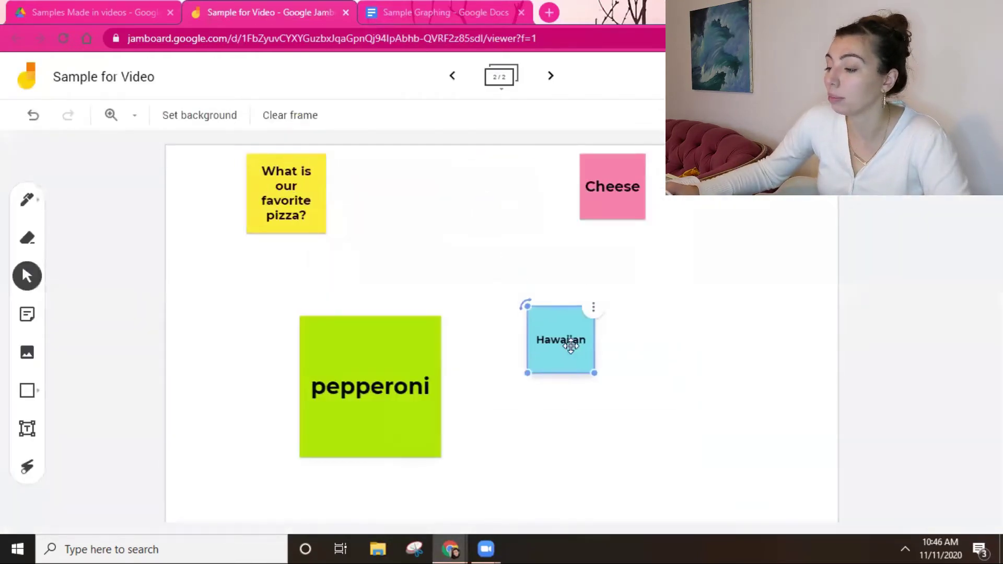
# Move the Hawaiian note above the pepperoni note and enlarge it, and tilt the Cheese note beside the question note.
pyautogui.moveTo(570, 346); pyautogui.dragTo(439, 243)
pyautogui.moveTo(464, 289); pyautogui.dragTo(462, 329)
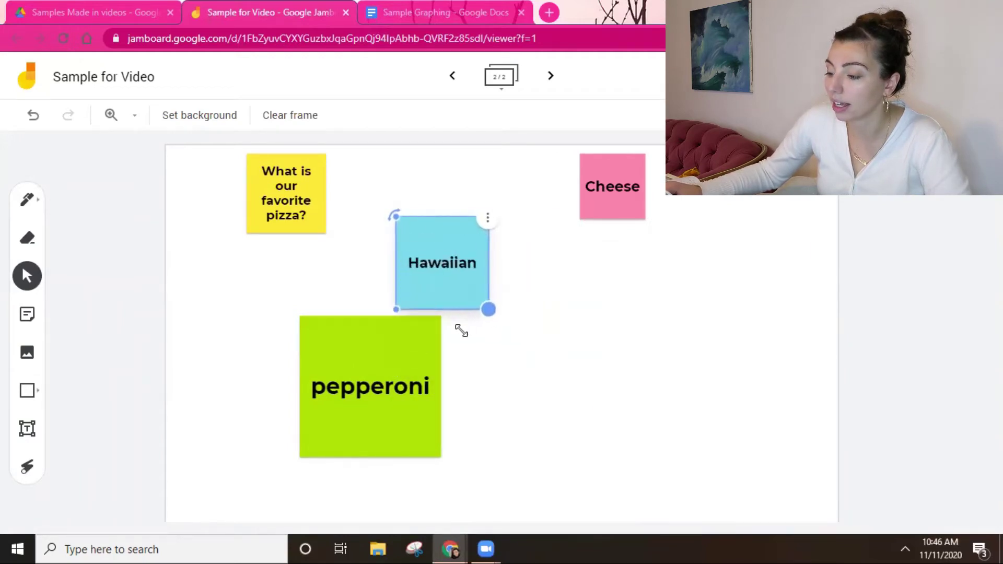
pyautogui.moveTo(634, 194); pyautogui.dragTo(591, 272)
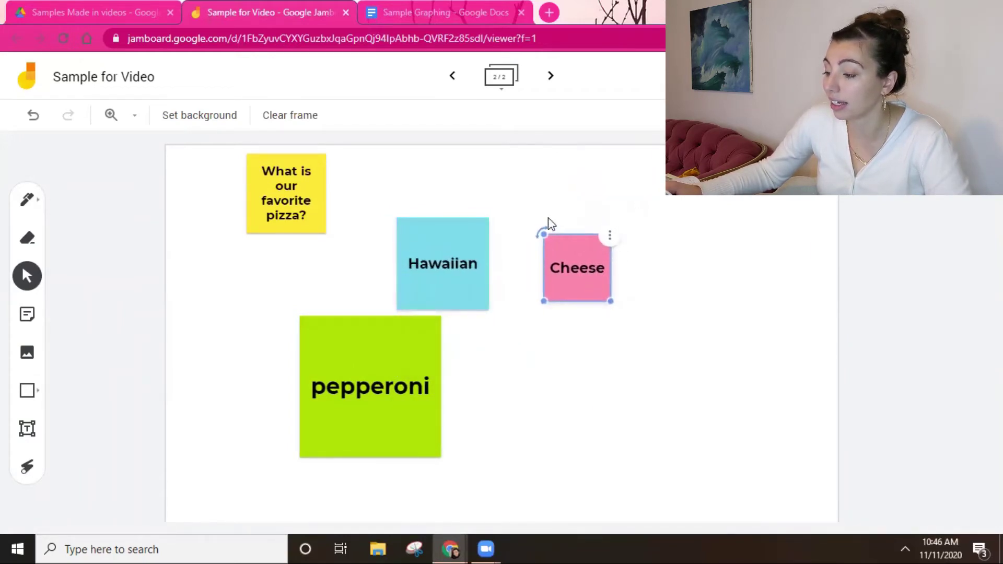
pyautogui.moveTo(538, 232); pyautogui.dragTo(366, 201)
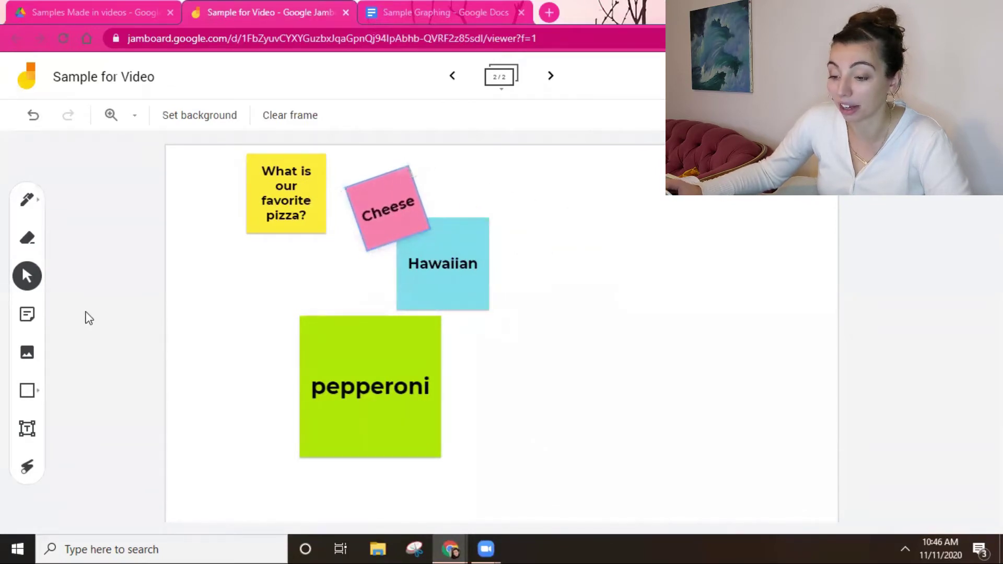
# Insert the first picture from a Google image search for "pizza" and place it, slightly reduced, to the right of the pepperoni note.
pyautogui.click(28, 354)
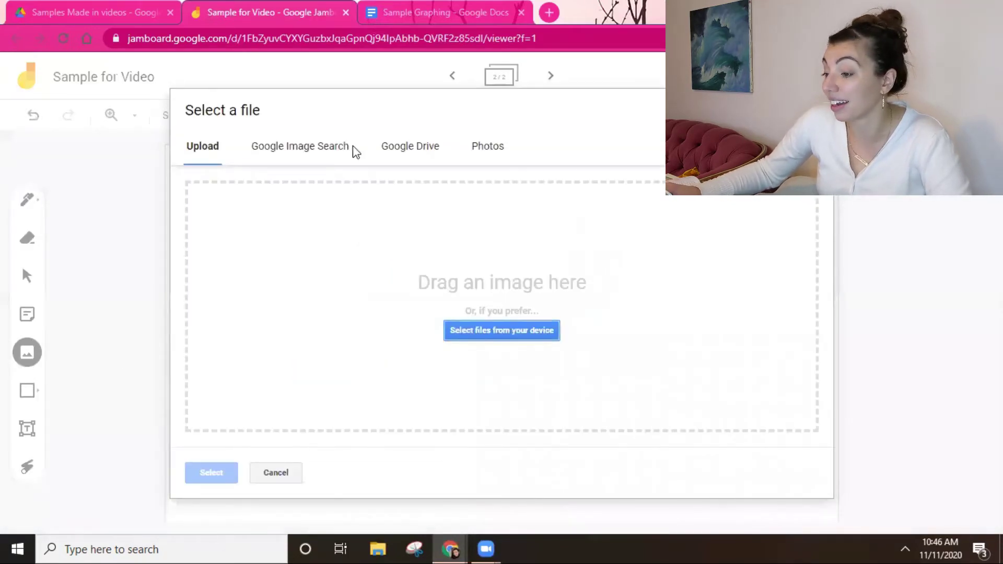
pyautogui.click(354, 151)
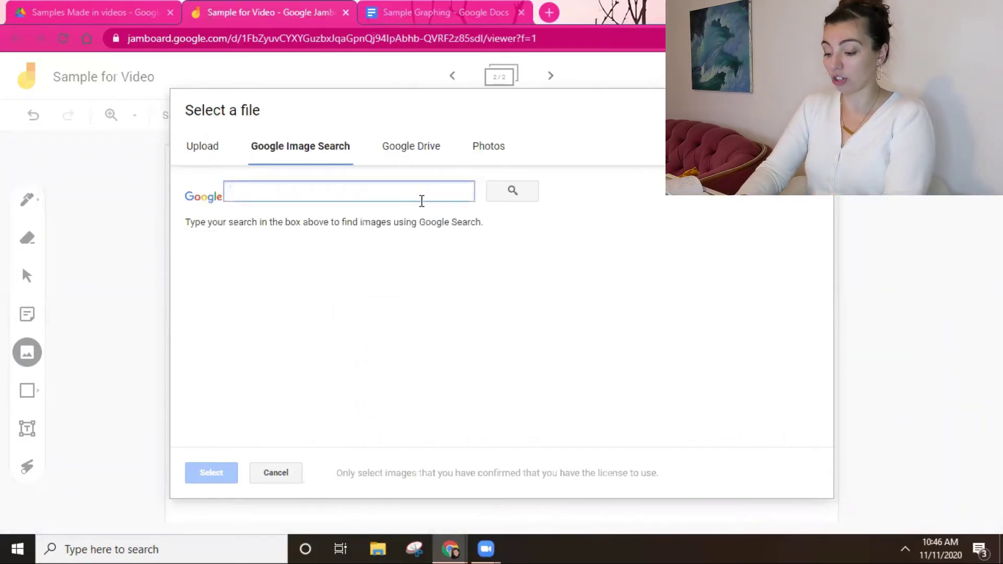
pyautogui.write('plzza')
pyautogui.press('Return')
pyautogui.click(233, 292)
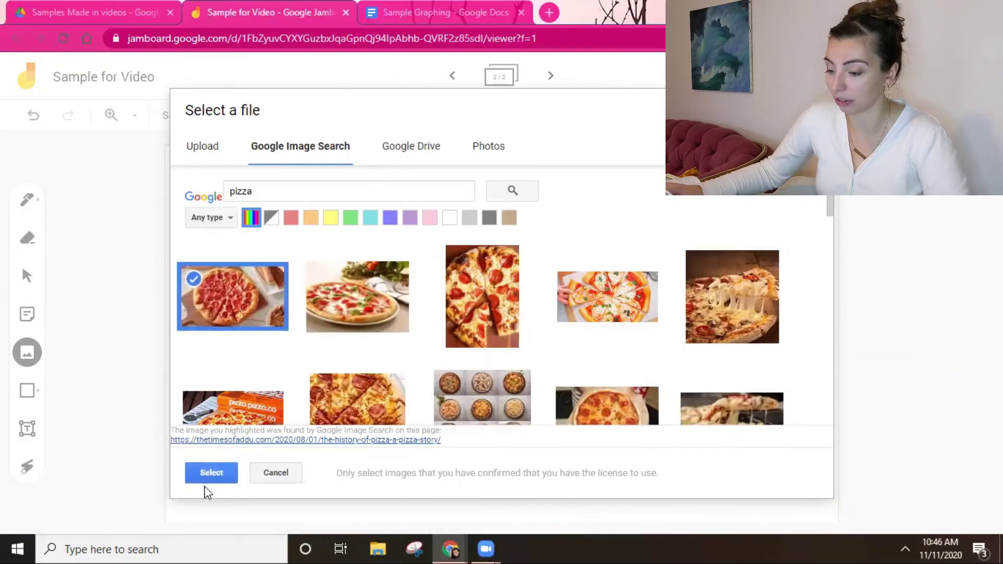
pyautogui.click(207, 478)
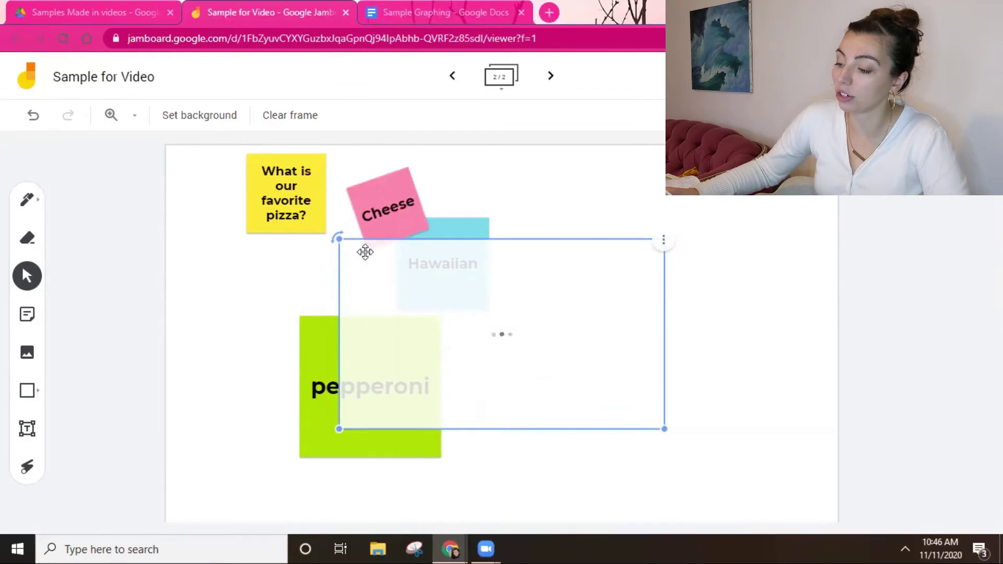
pyautogui.moveTo(469, 316); pyautogui.dragTo(624, 407)
pyautogui.moveTo(490, 336); pyautogui.dragTo(666, 416)
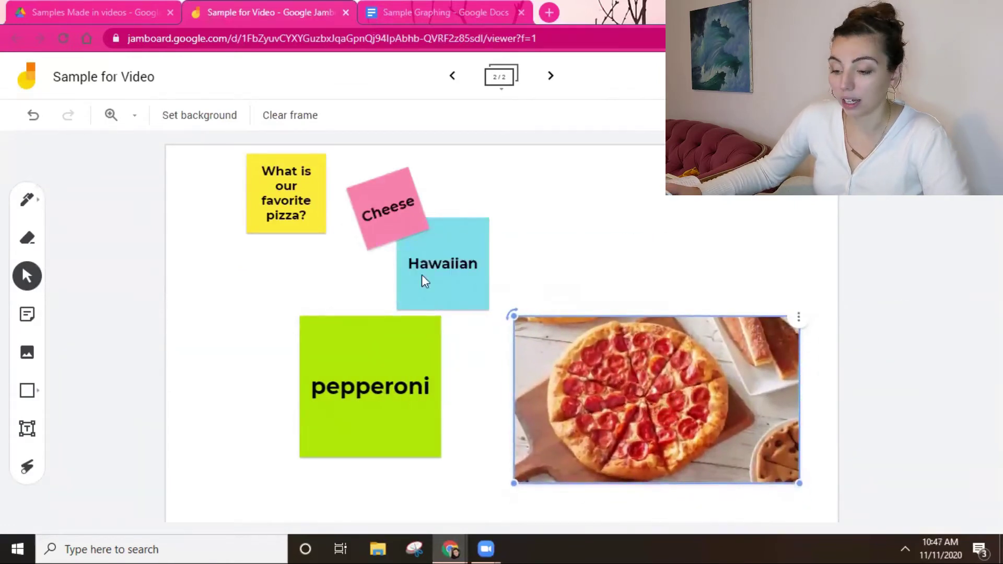
# Trace over the sticky notes and the pizza picture with the laser pointer.
pyautogui.click(27, 467)
pyautogui.moveTo(353, 420)
pyautogui.mouseDown()
pyautogui.moveTo(524, 271)
pyautogui.moveTo(488, 407)
pyautogui.moveTo(362, 336)
pyautogui.moveTo(337, 468)
pyautogui.moveTo(449, 249)
pyautogui.moveTo(338, 331)
pyautogui.moveTo(387, 343)
pyautogui.moveTo(471, 434)
pyautogui.moveTo(651, 308)
pyautogui.moveTo(569, 261)
pyautogui.moveTo(578, 237)
pyautogui.mouseUp()
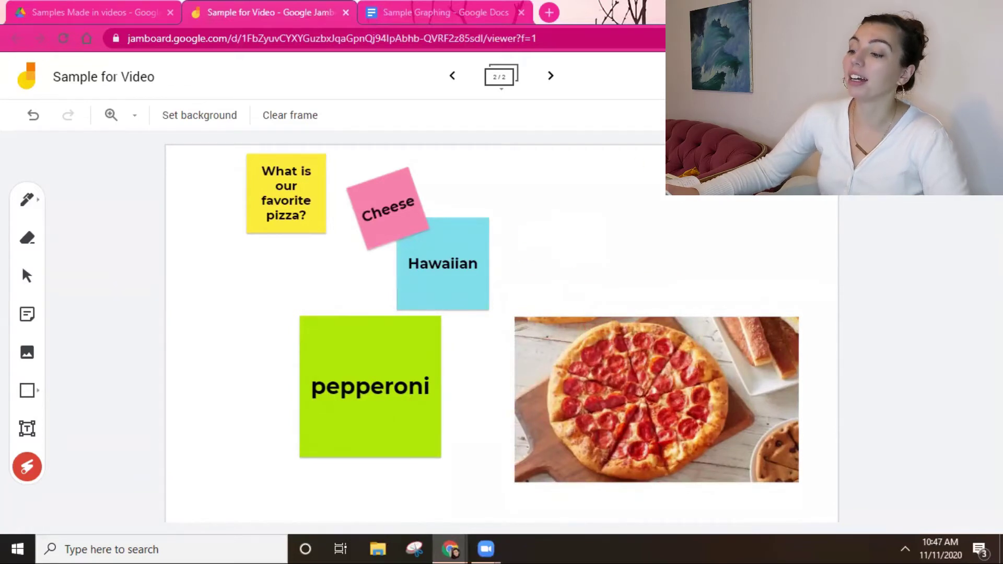
pyautogui.moveTo(548, 338)
pyautogui.mouseDown()
pyautogui.moveTo(157, 412)
pyautogui.moveTo(249, 353)
pyautogui.moveTo(669, 239)
pyautogui.moveTo(430, 315)
pyautogui.moveTo(710, 244)
pyautogui.moveTo(672, 280)
pyautogui.mouseUp()
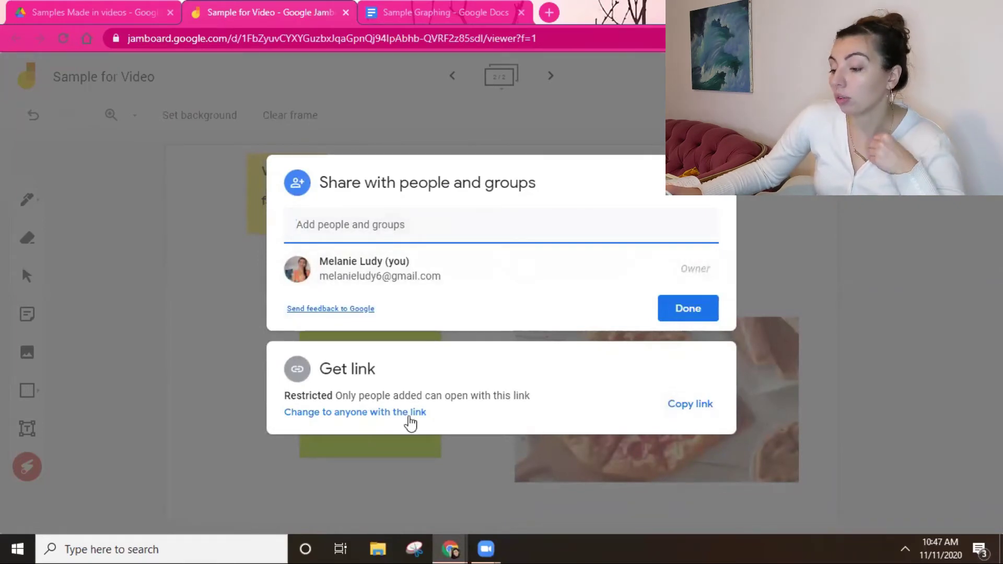
# Share the jam with anyone with the link, trying Editor access before setting the permission to Viewer.
pyautogui.click(370, 412)
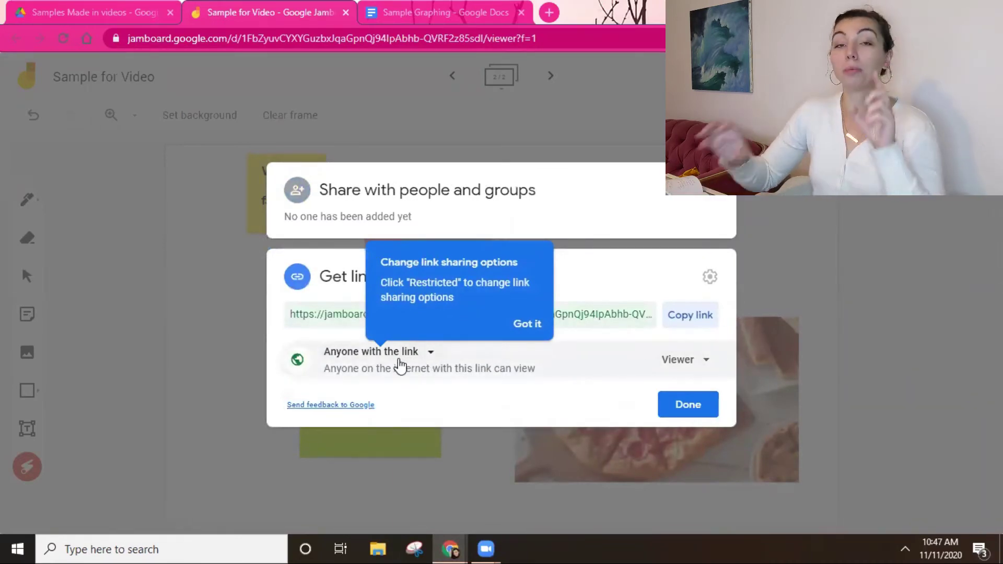
pyautogui.click(669, 361)
pyautogui.click(685, 433)
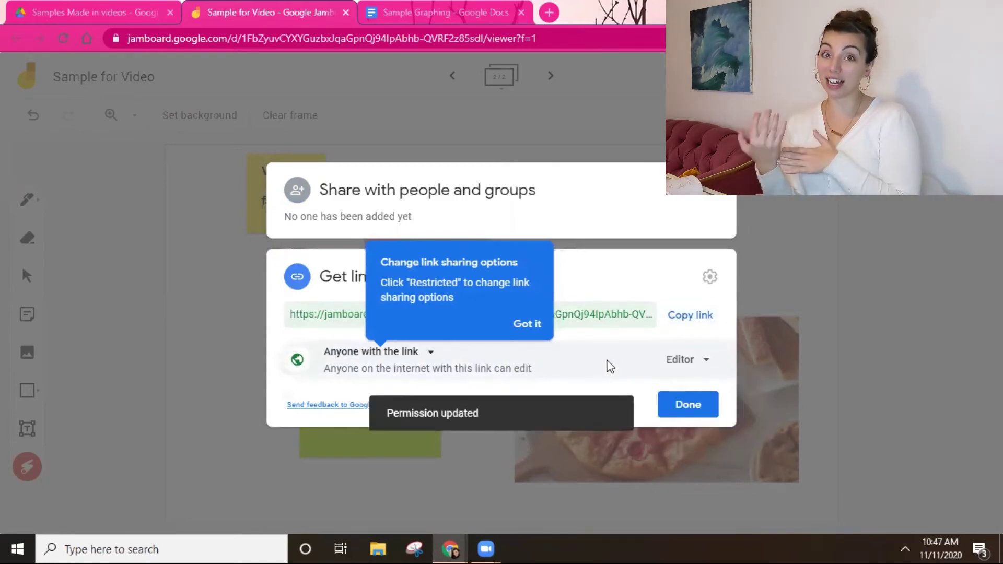
pyautogui.click(706, 372)
pyautogui.click(706, 397)
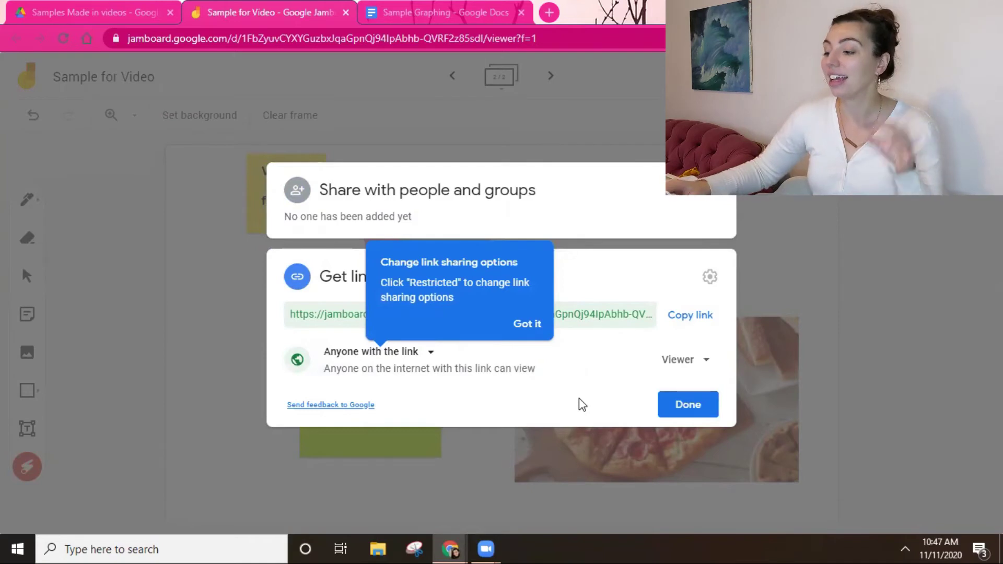
pyautogui.click(686, 404)
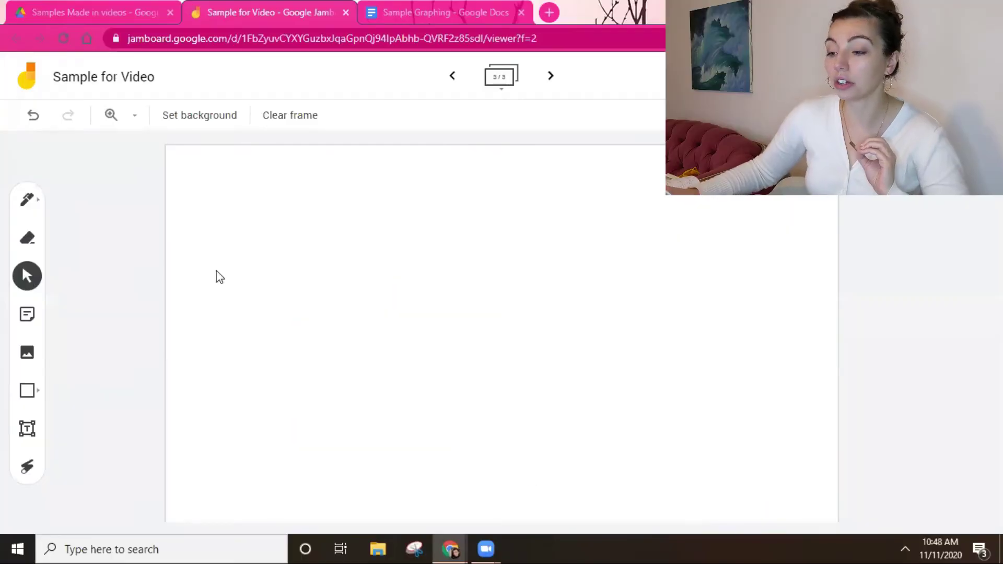
# In the Sample Graphing document, add a line below the existing equation and open the Equation Editor ++ add-on.
pyautogui.click(449, 10)
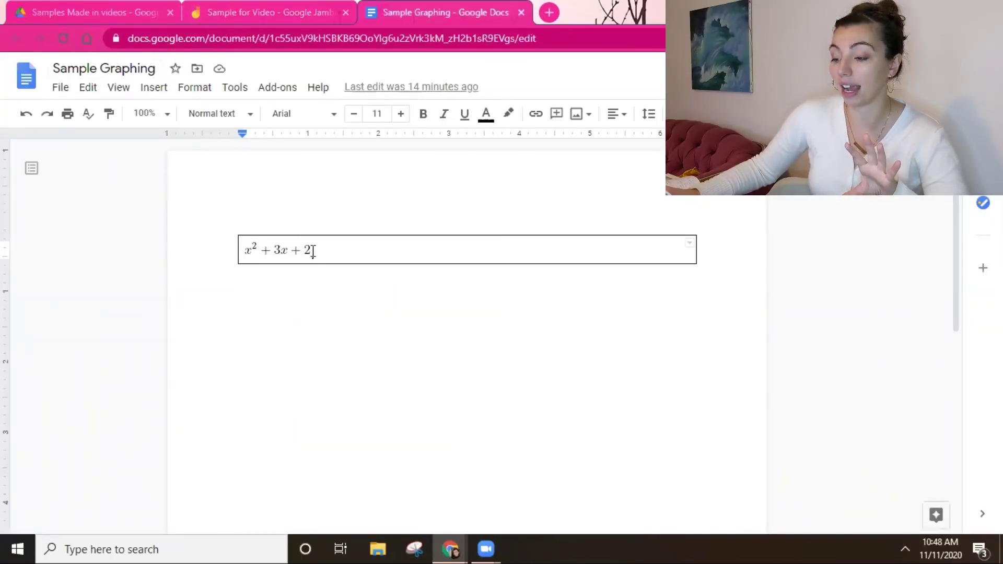
pyautogui.hotkey('shift', 'Left')
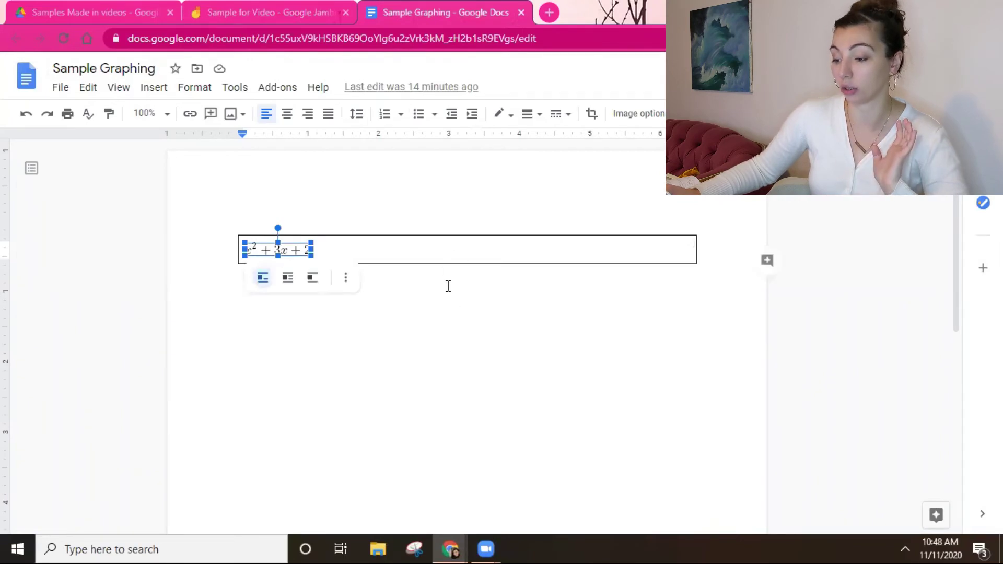
pyautogui.click(369, 250)
pyautogui.press('Return')
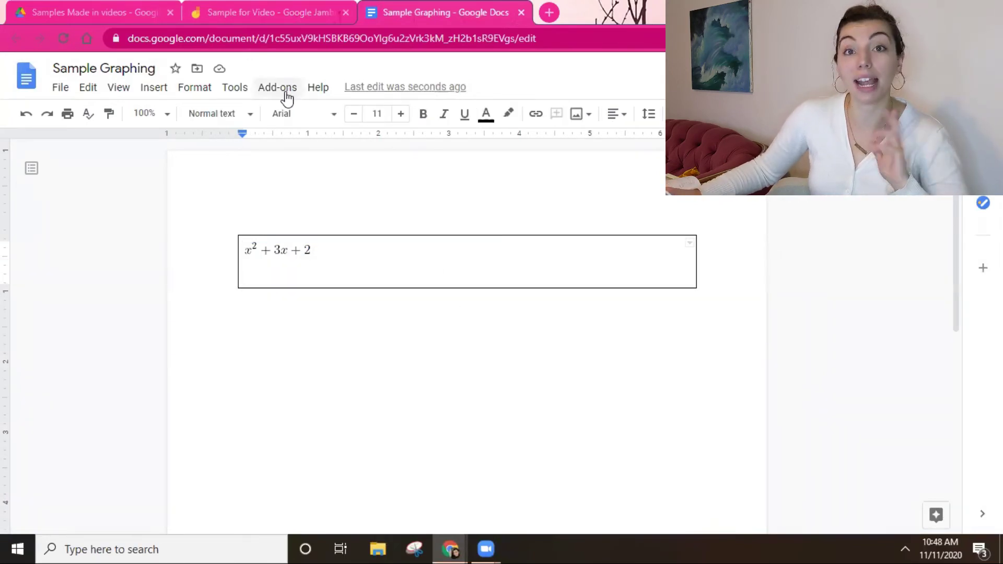
pyautogui.click(286, 97)
pyautogui.moveTo(312, 155)
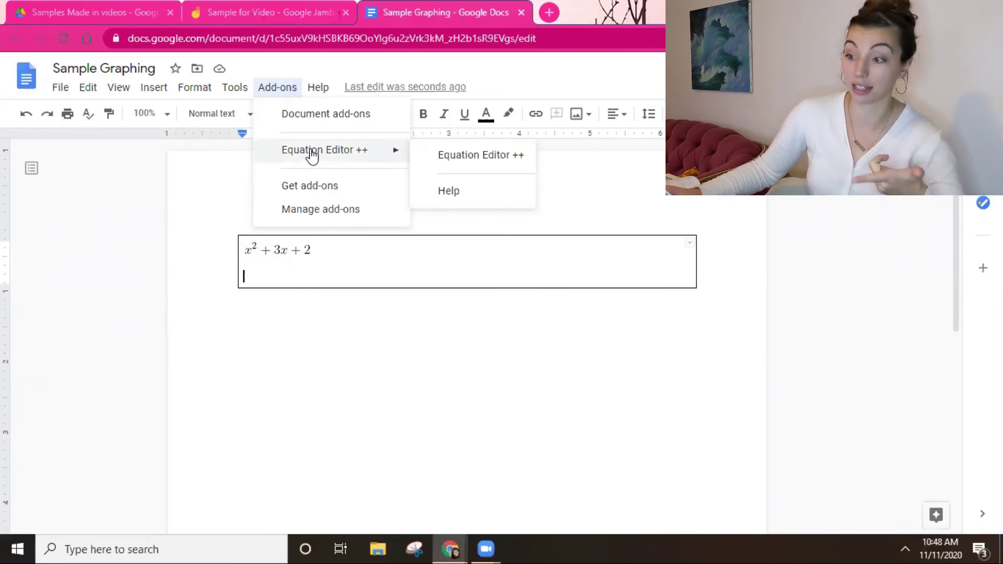
pyautogui.click(465, 156)
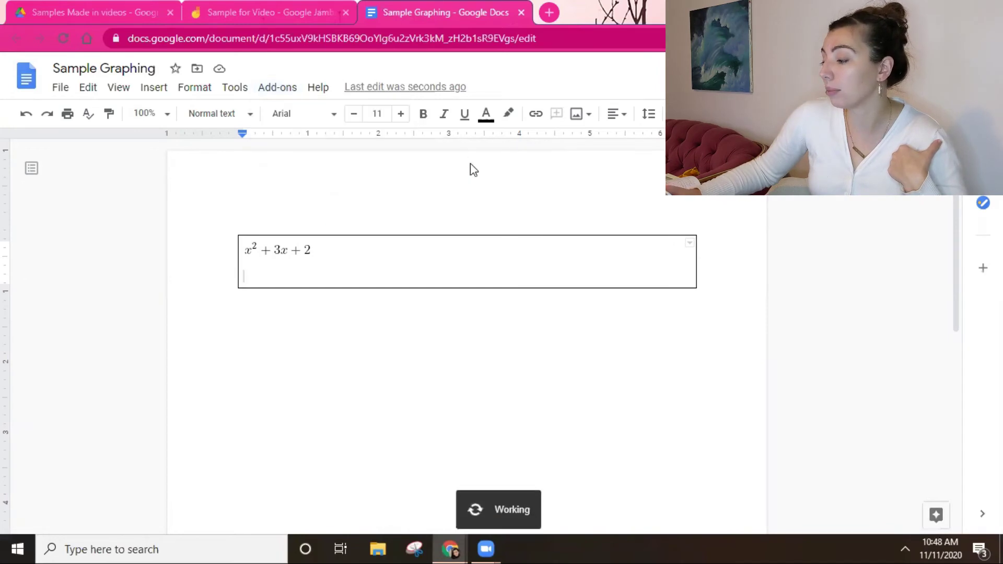
# Create the equation 3x+7+x^2 in the equation editor and insert it into the document.
pyautogui.click(806, 215)
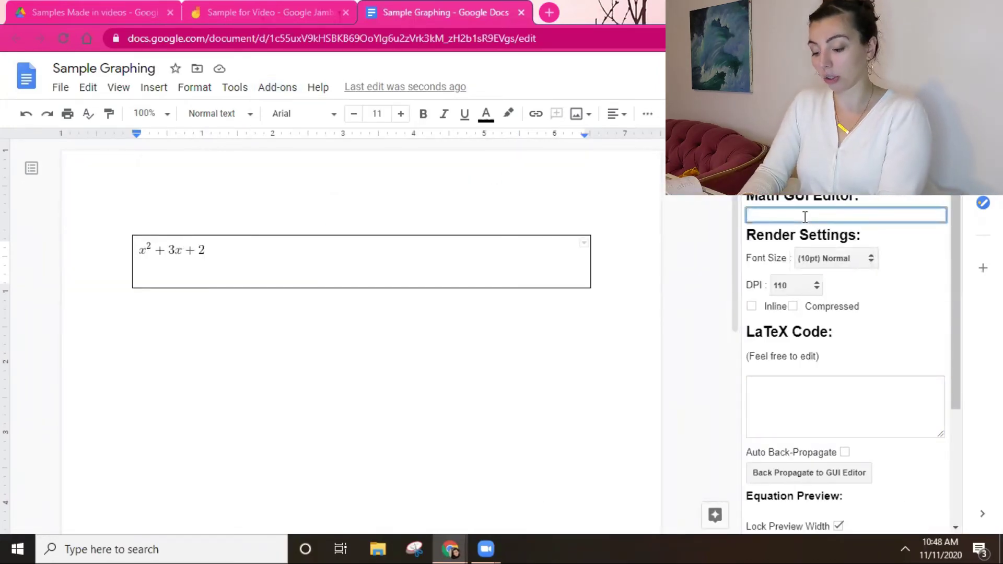
pyautogui.write('3x+')
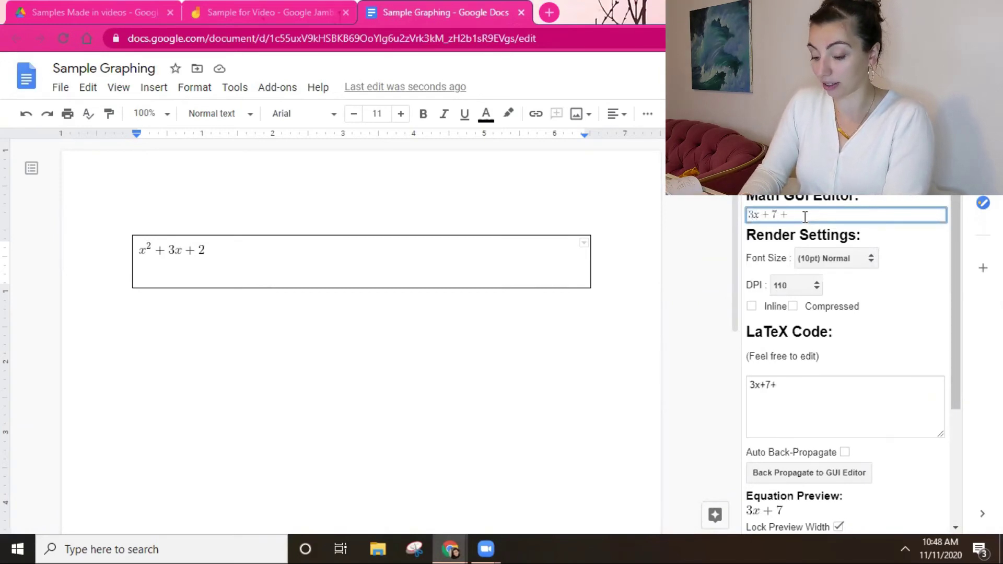
pyautogui.write('7+x^2')
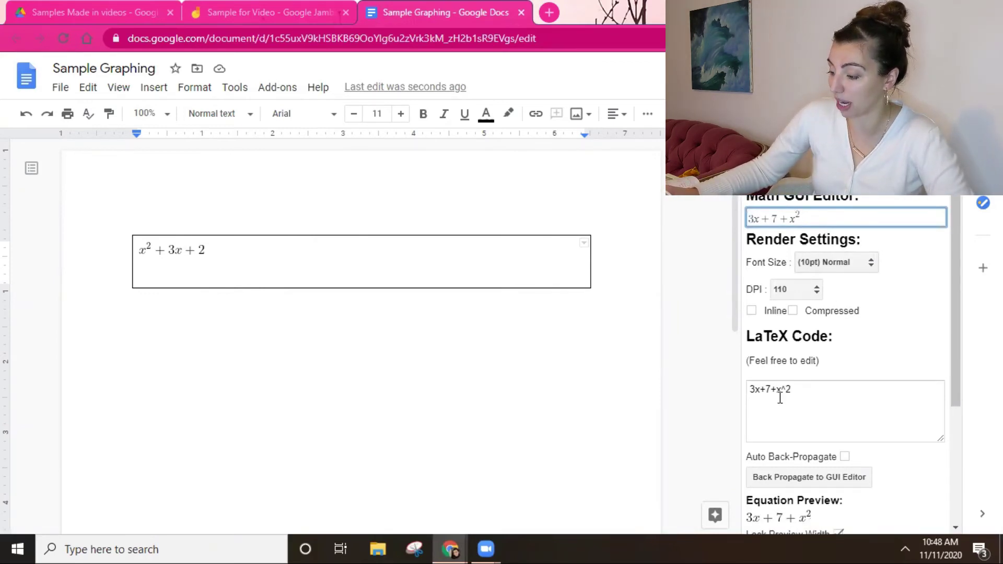
pyautogui.scroll(-3, 778, 397)
pyautogui.click(834, 377)
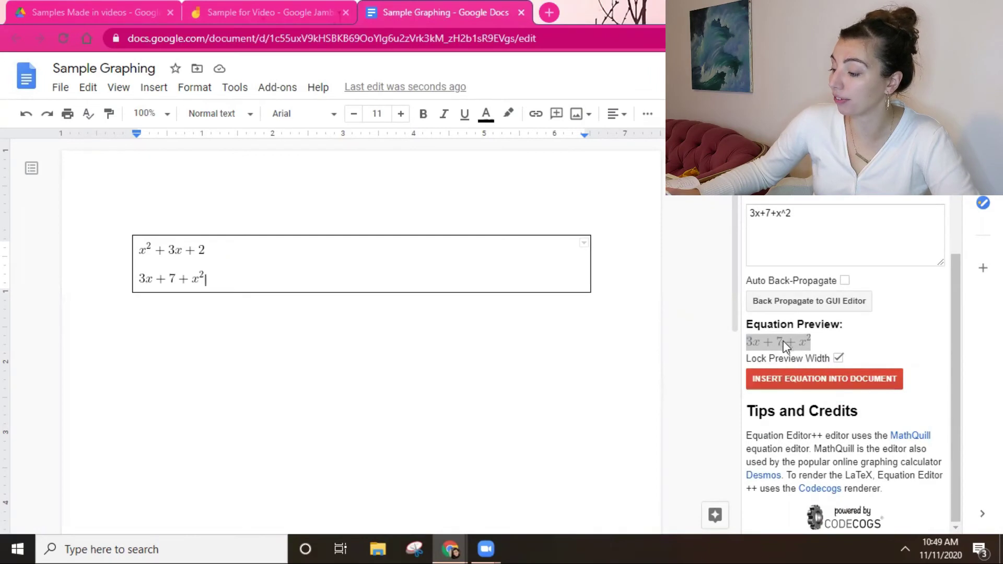
# Copy the 3x+7+x^2 equation into the empty third Jamboard frame, enlarge it to about three times its size and place it in the frame's upper-left corner.
pyautogui.click(193, 282)
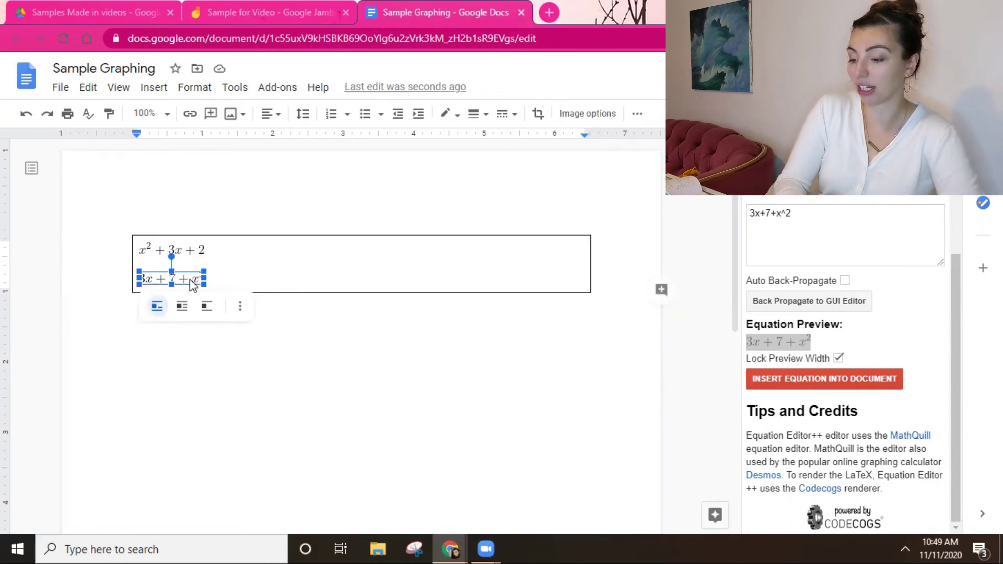
pyautogui.click(242, 14)
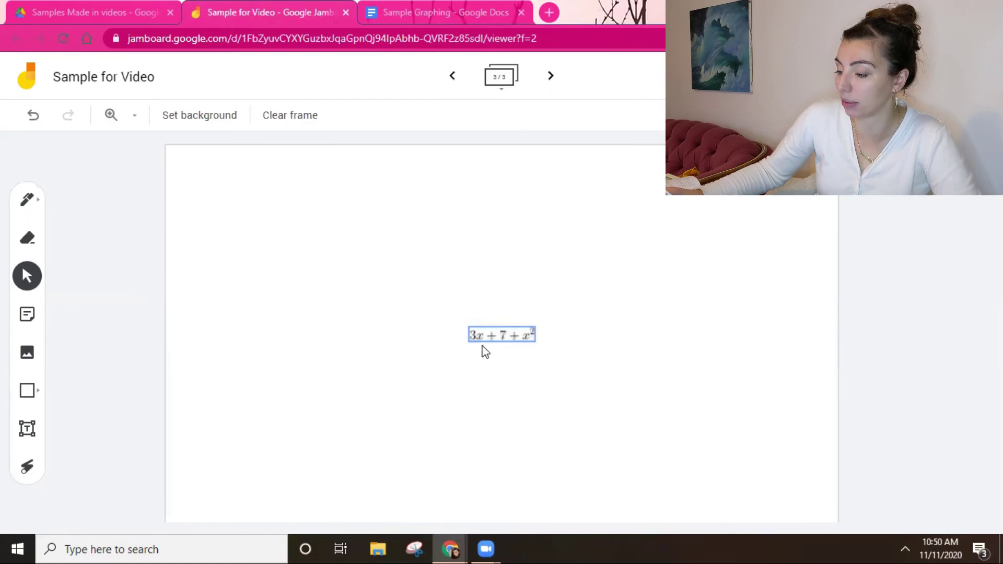
pyautogui.moveTo(466, 341); pyautogui.dragTo(342, 421)
pyautogui.moveTo(439, 349); pyautogui.dragTo(306, 193)
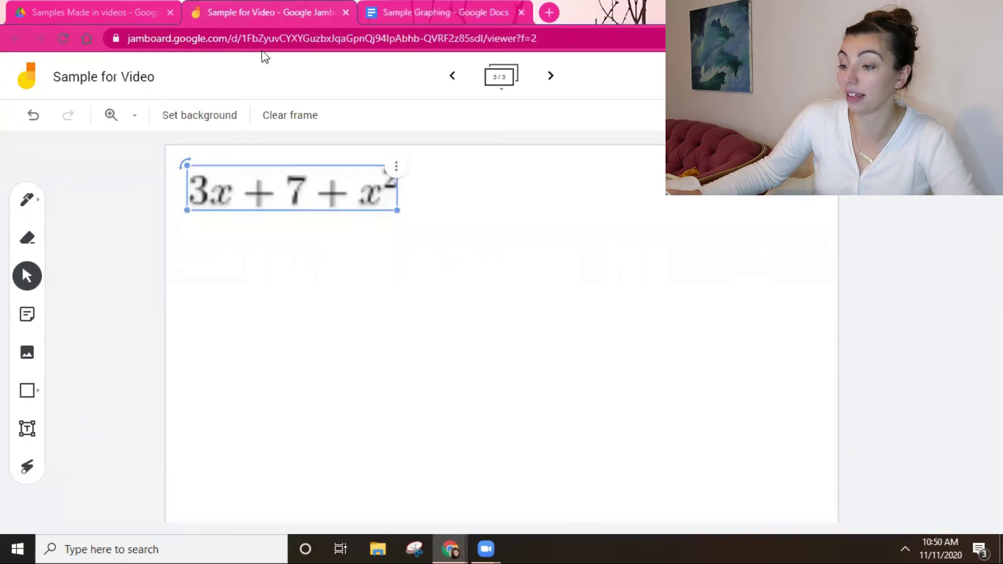
# Set the equation frame's background to the light blue square grid and activate the pen.
pyautogui.click(183, 124)
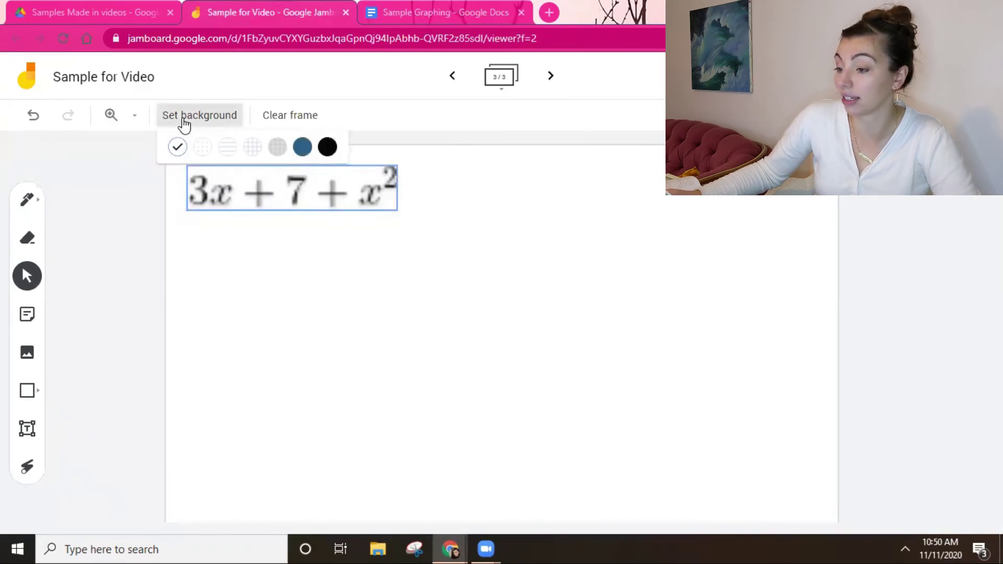
pyautogui.click(253, 149)
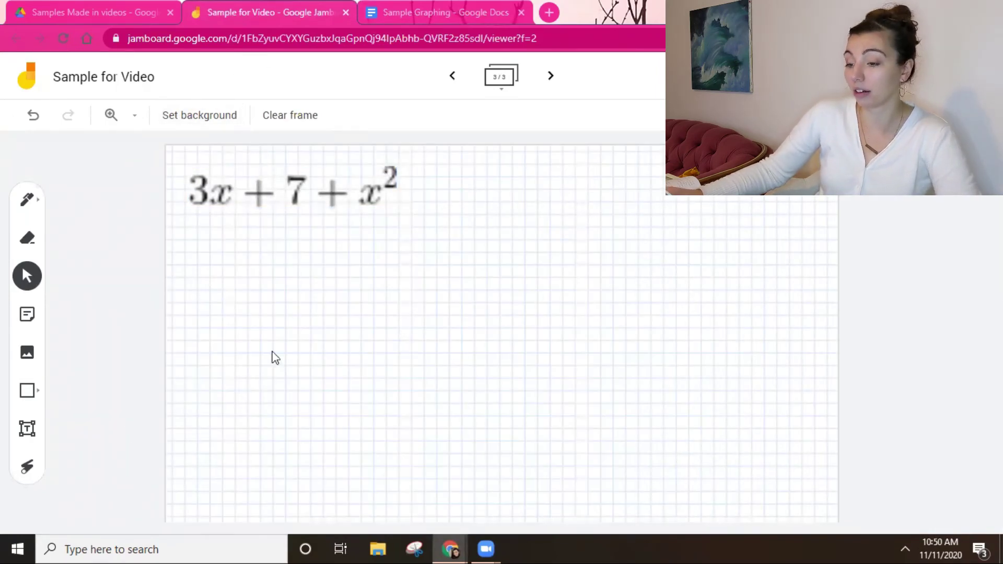
pyautogui.click(27, 204)
# Return to the first frame, which holds the Sales in The Third Quarter bar graph.
pyautogui.click(453, 76)
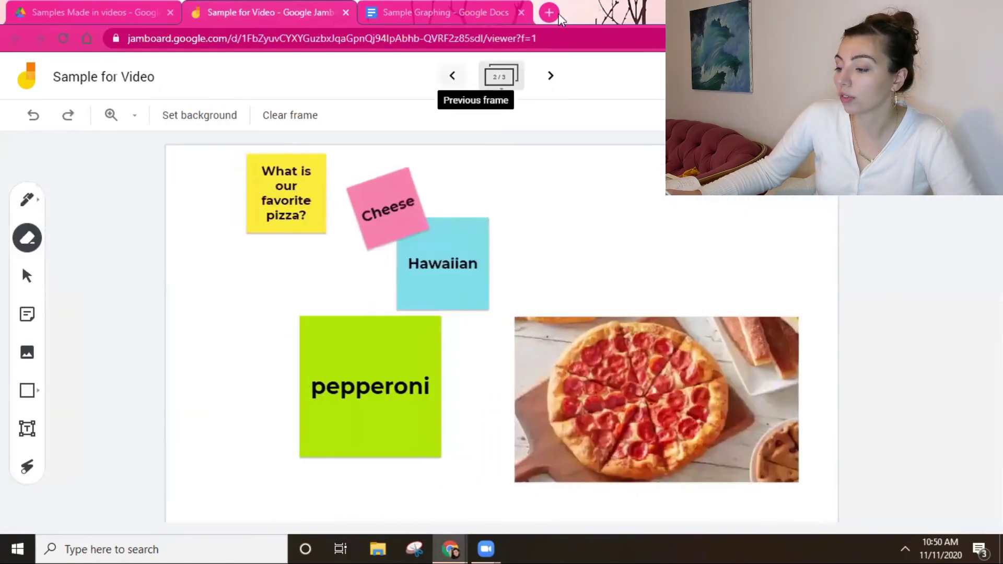
pyautogui.click(453, 76)
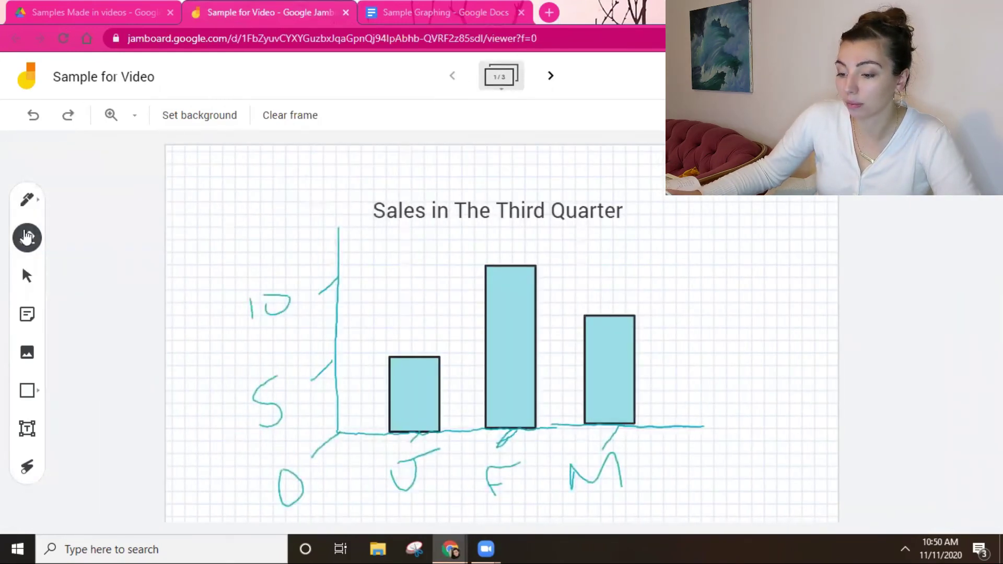